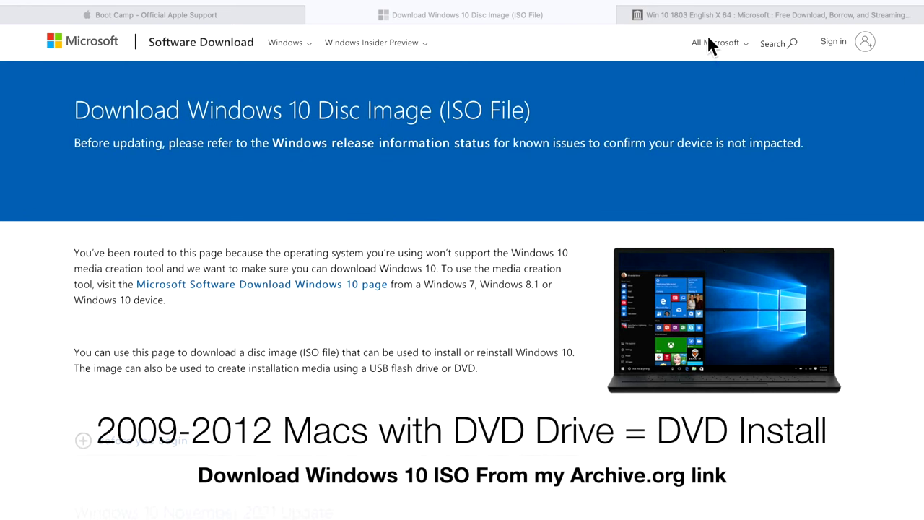
On the archive.org Win 10 1803 English X 64 page, start downloading the 4.4G ISO IMAGE.
left_click(652, 15)
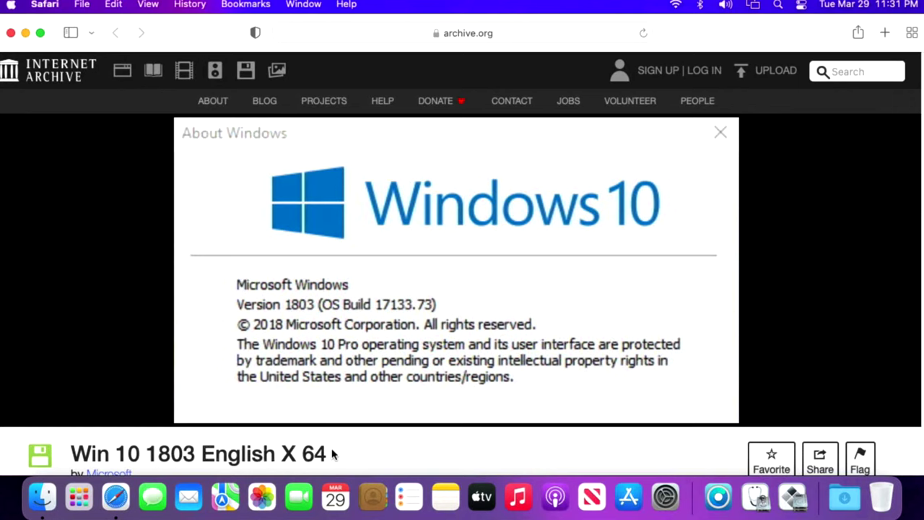
scroll(351, 443, "down", 5)
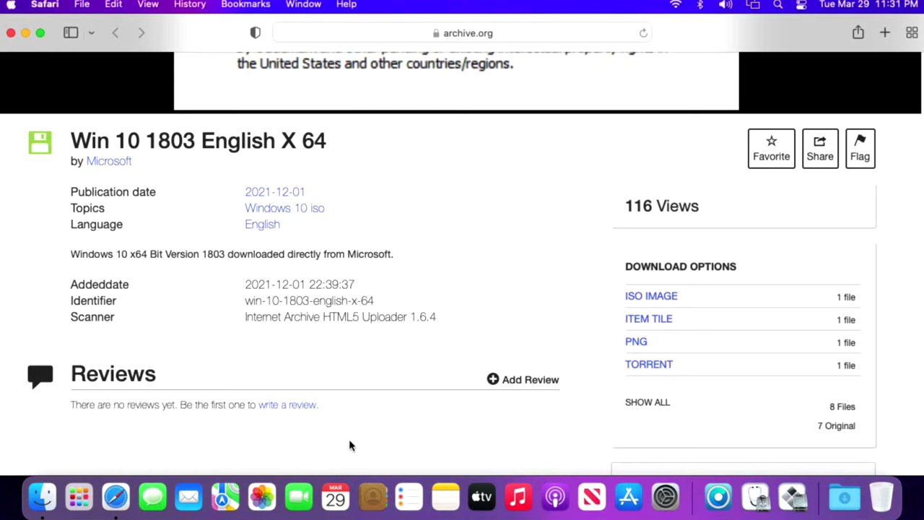
scroll(371, 366, "up", 2)
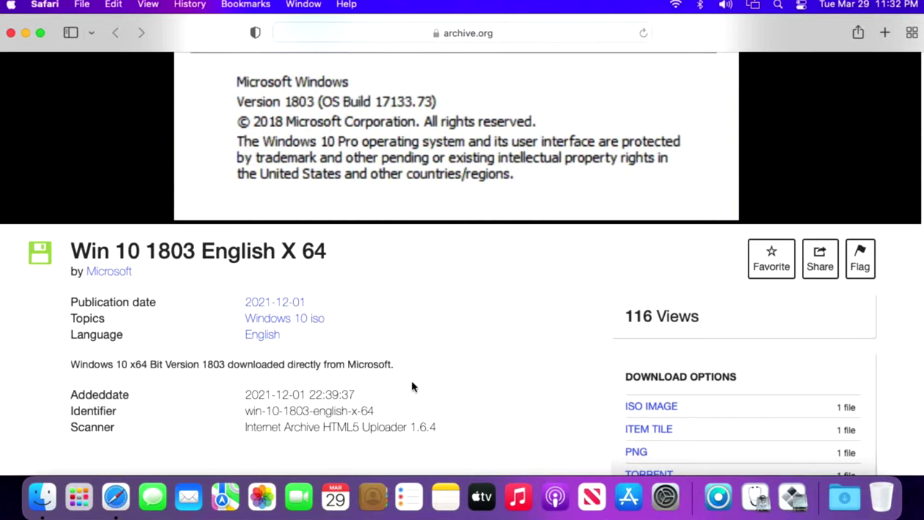
scroll(421, 383, "down", 5)
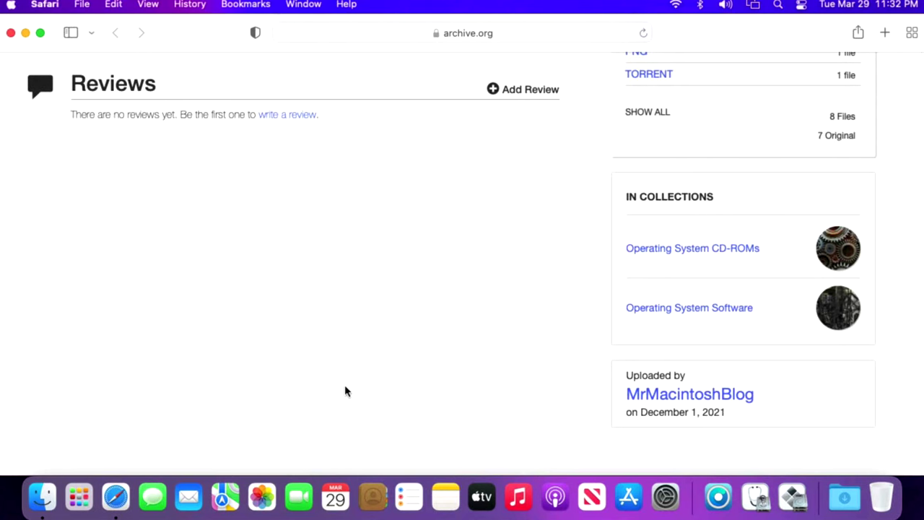
scroll(347, 390, "up", 10)
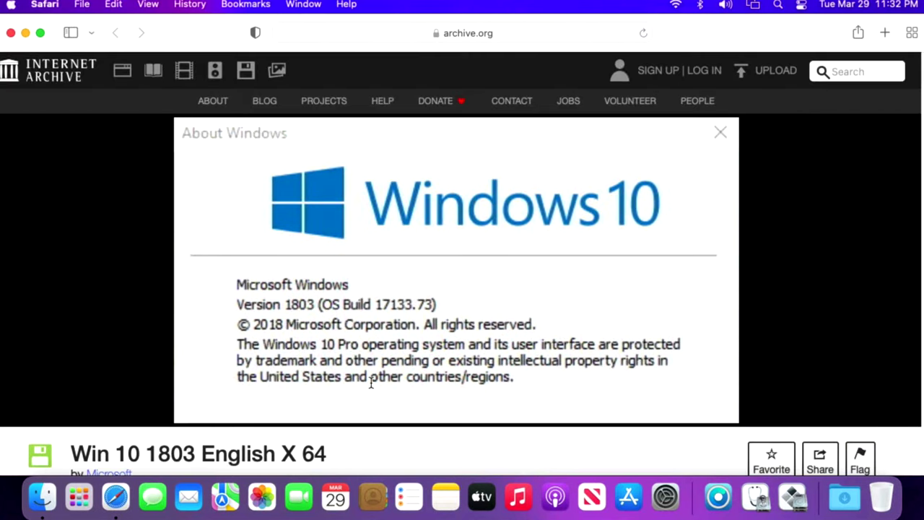
scroll(372, 388, "down", 3)
scroll(518, 388, "down", 2)
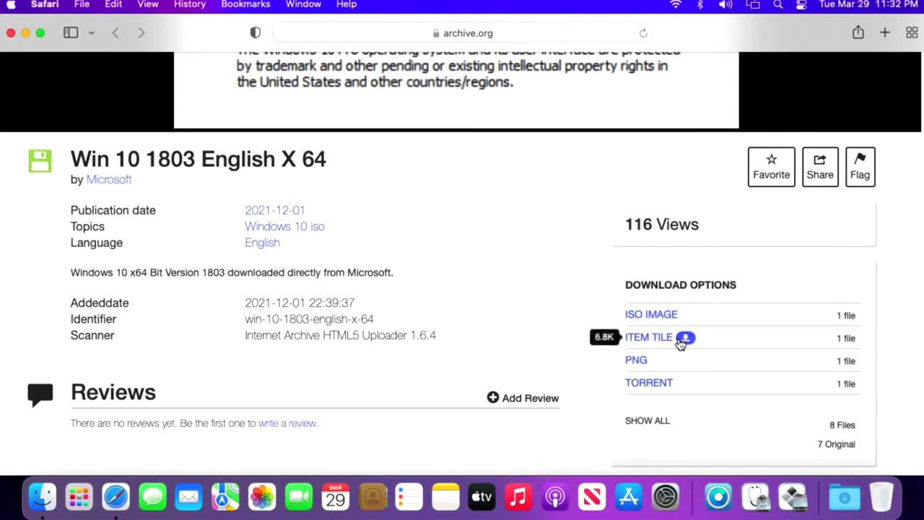
mouse_move(692, 318)
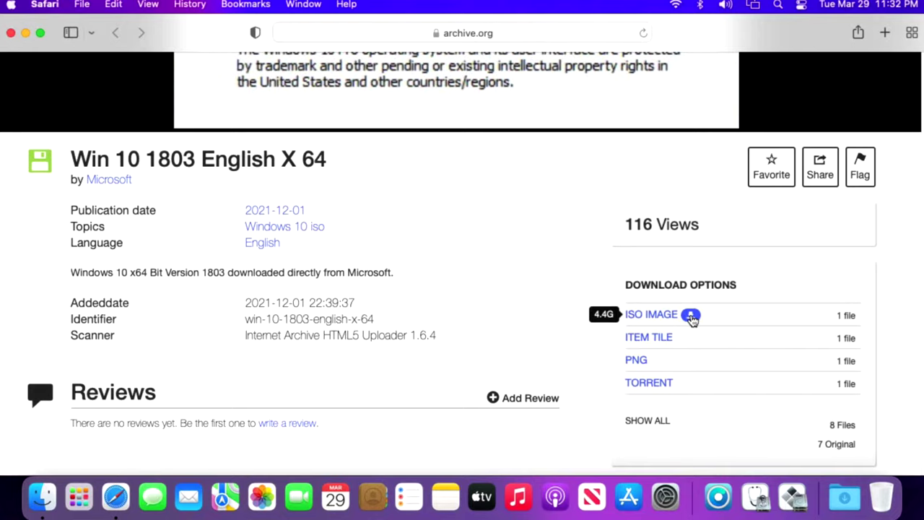
left_click(691, 316)
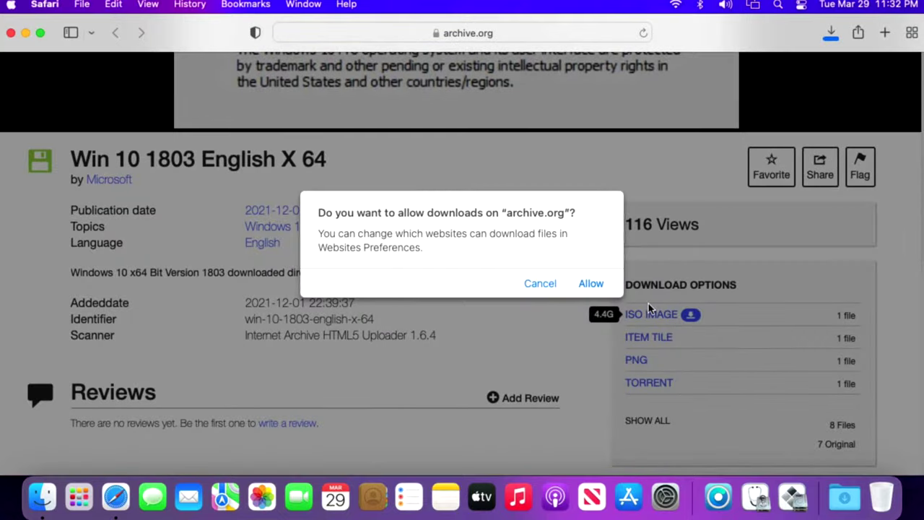
Allow downloads from archive.org so the Windows 10 ISO download begins.
left_click(593, 285)
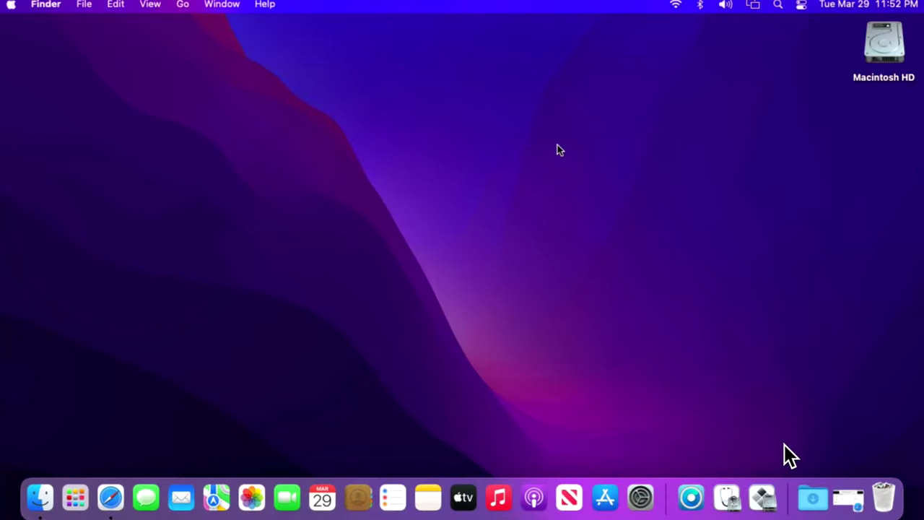
Confirm Win10_1803_English_x64.iso is in Downloads, ignore the blank DVD prompt, and open Macintosh HD.
left_click(813, 498)
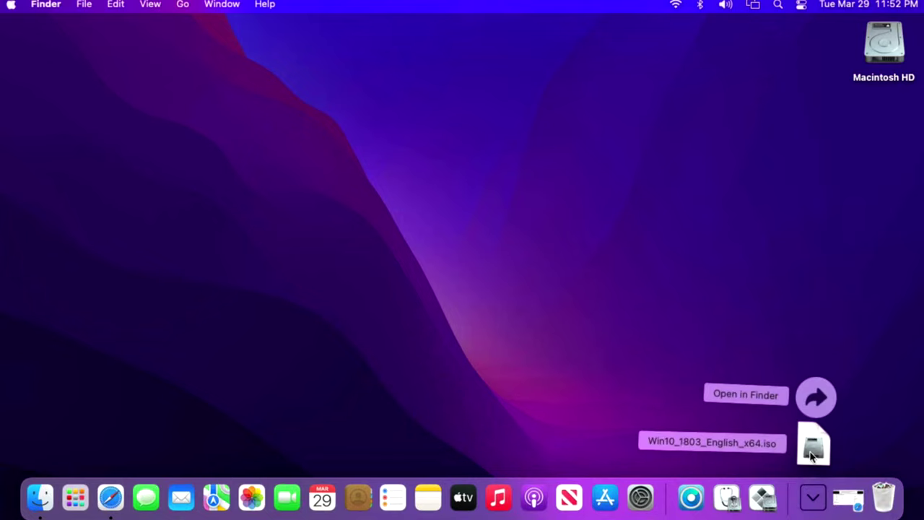
left_click(790, 329)
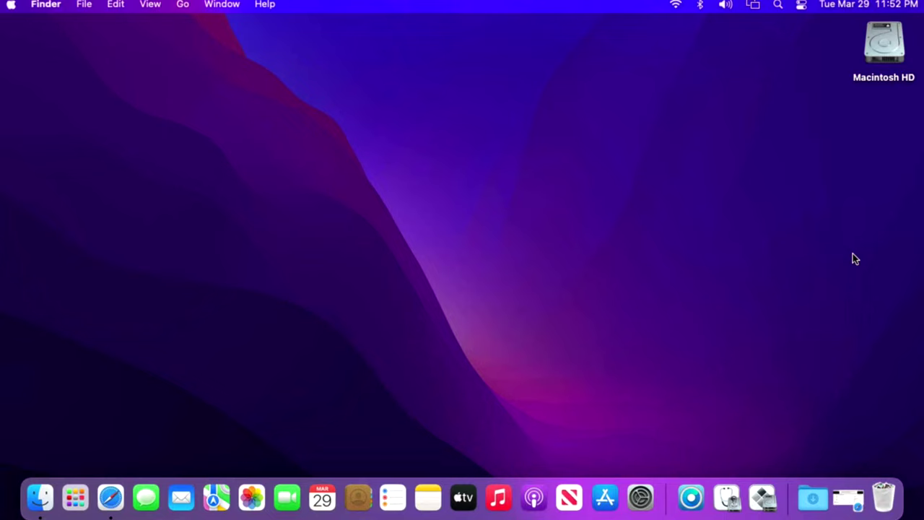
left_click(337, 351)
double_click(875, 52)
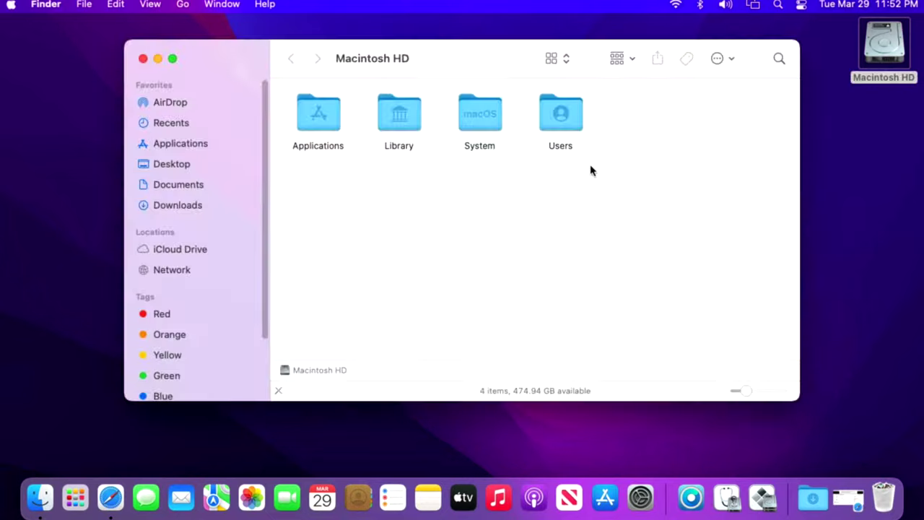
Burn Win10_1803_English_x64.iso from Downloads to DVD with Verify burned data unchecked.
left_click(185, 204)
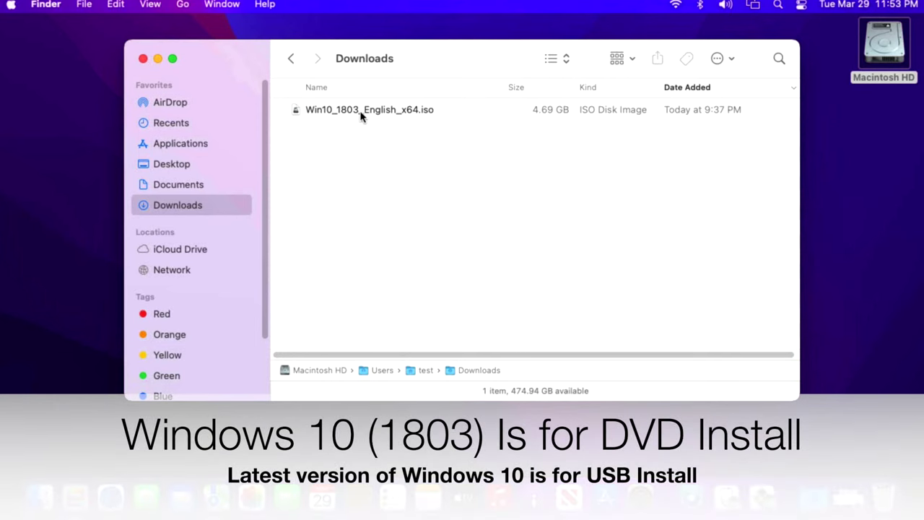
right_click(362, 117)
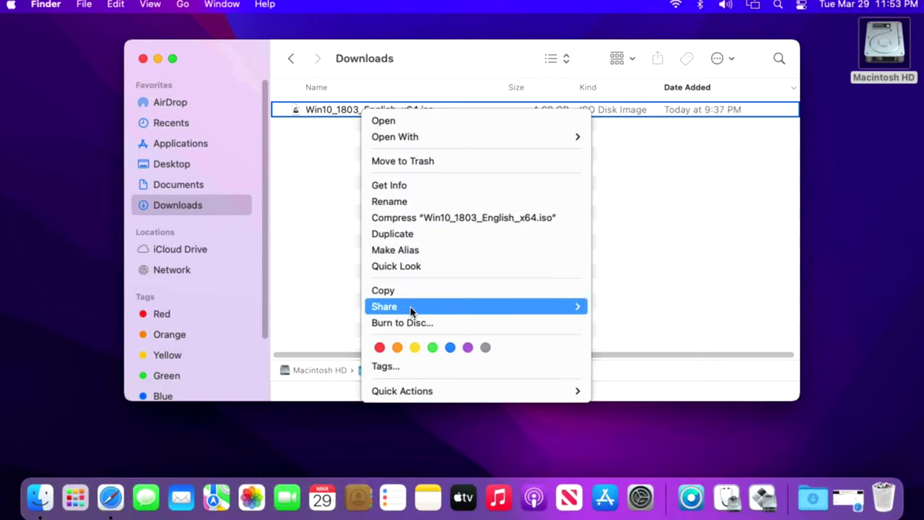
left_click(403, 323)
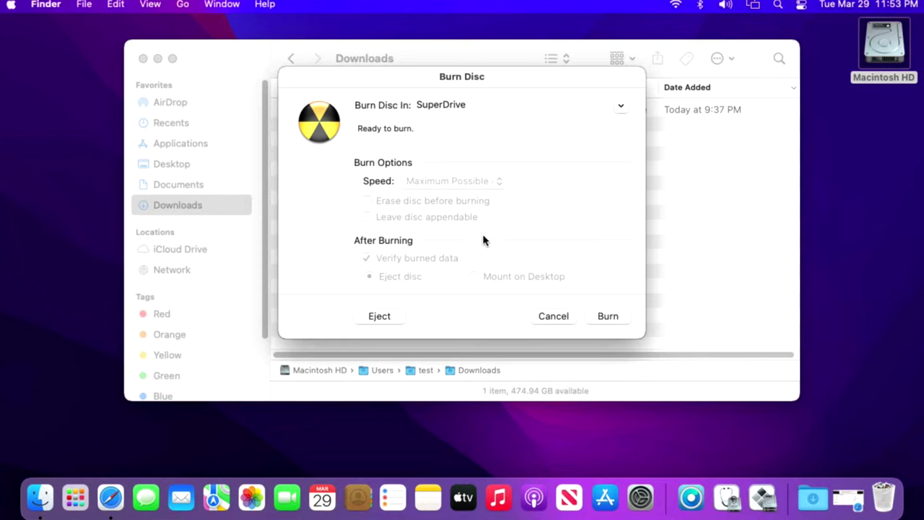
left_click(621, 105)
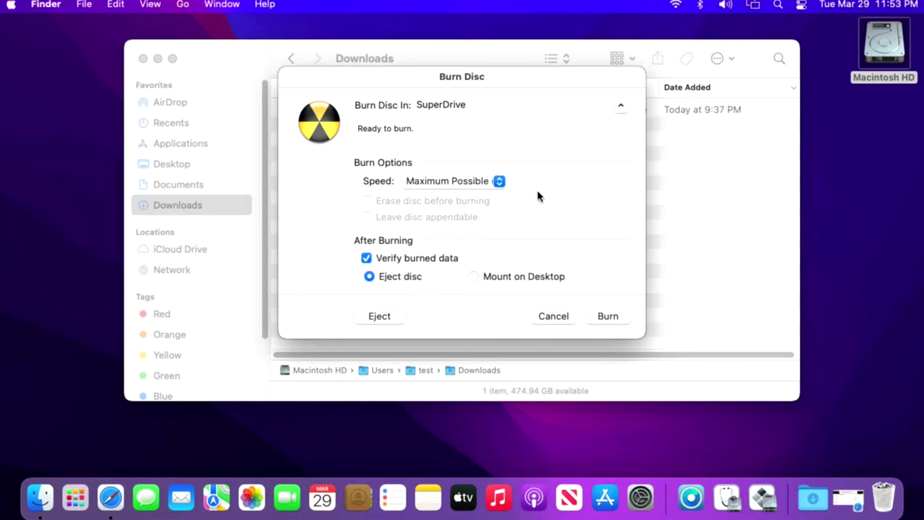
left_click(443, 259)
left_click(597, 315)
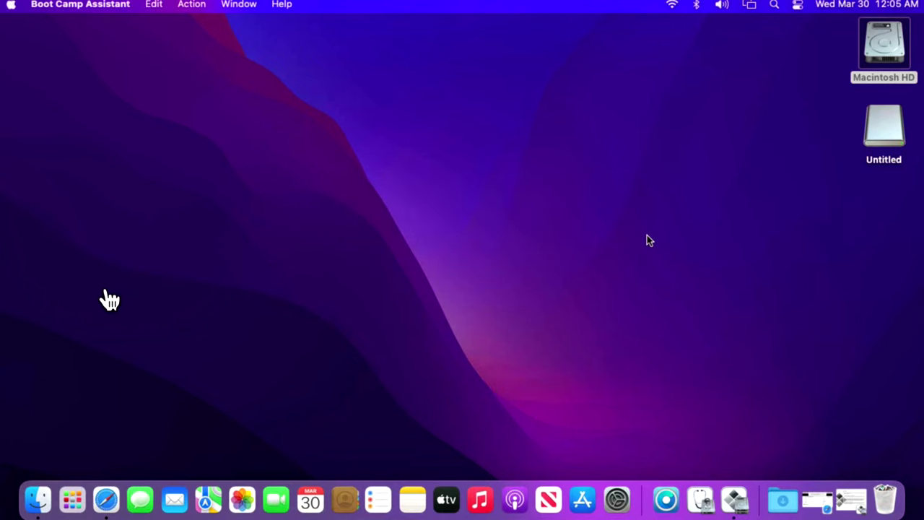
Open the burned Windows DVD to view its 8 items, then launch Disk Utility.
left_click(887, 123)
double_click(887, 123)
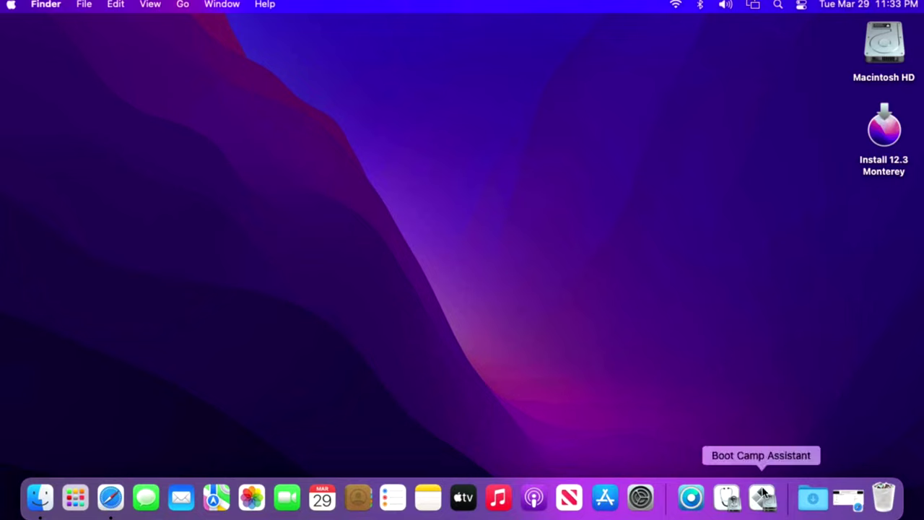
left_click(731, 500)
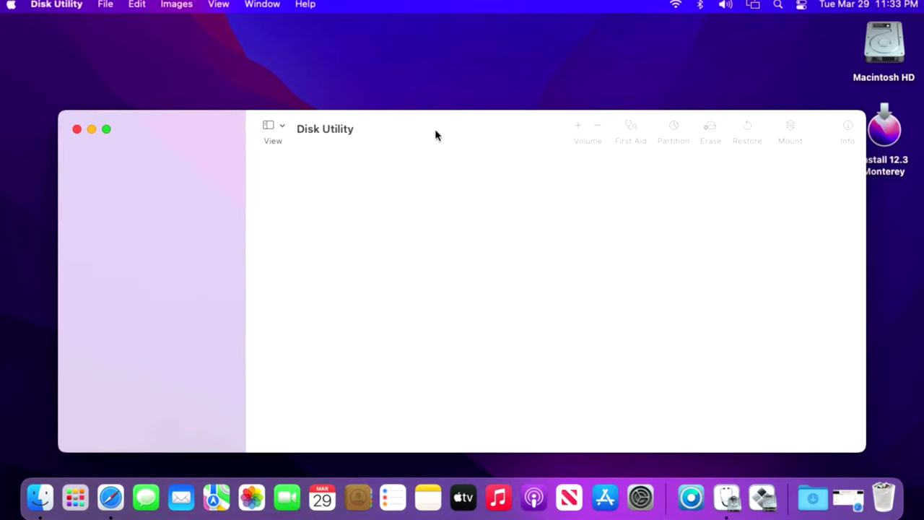
Show all devices in the sidebar, select the whole USB SanDisk 3.2Gen1 Media disk, and open Erase.
left_click_drag(431, 114, 421, 89)
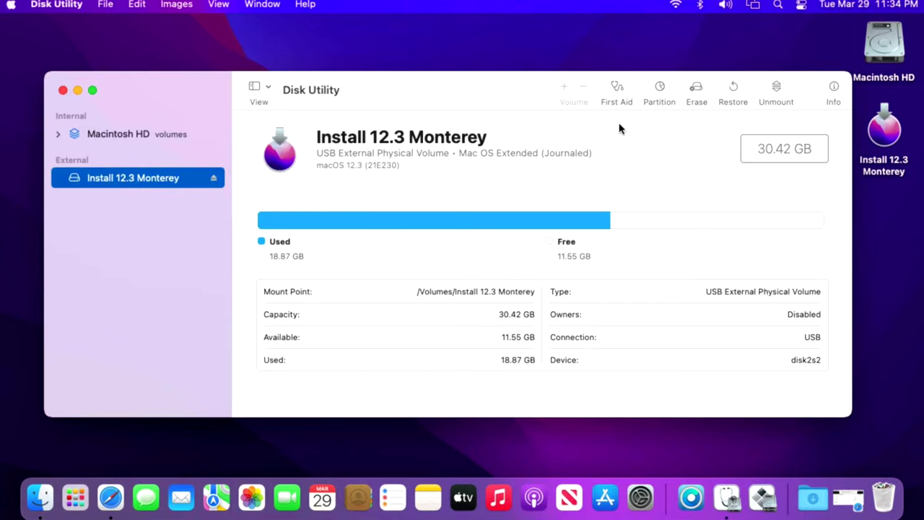
left_click(266, 89)
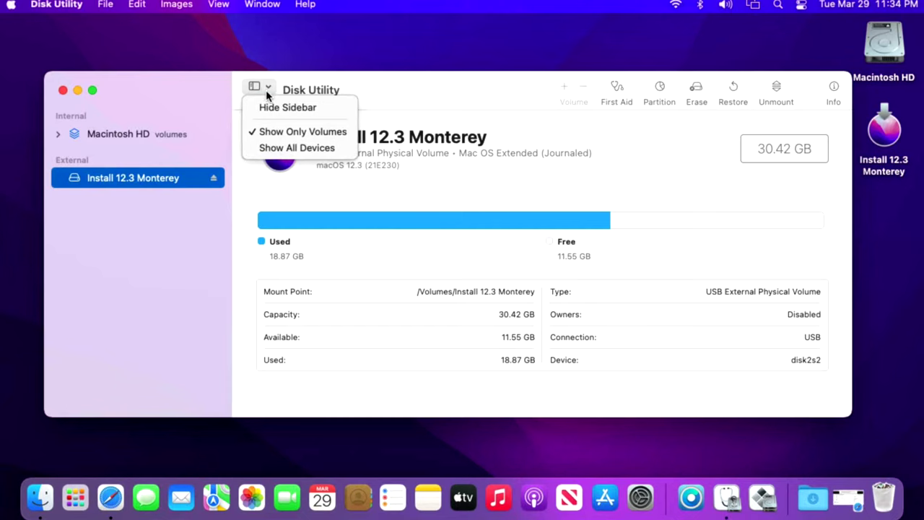
left_click(282, 144)
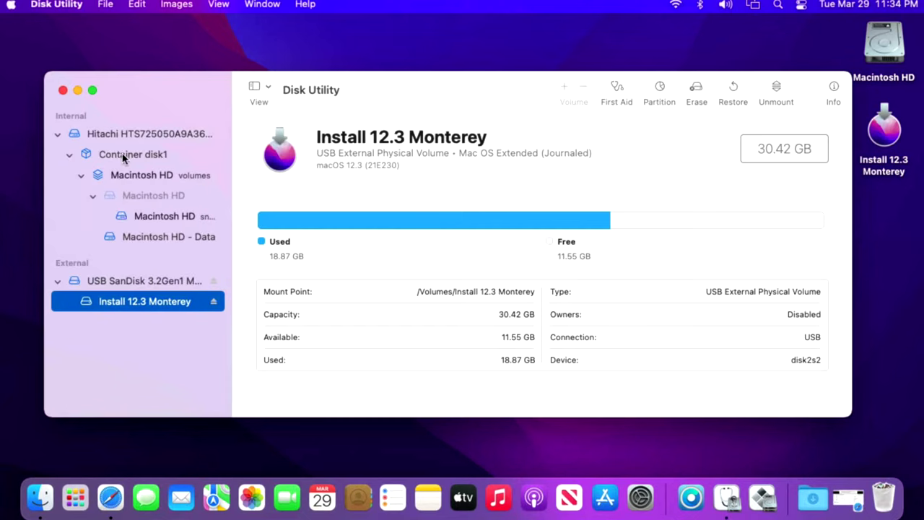
left_click(123, 280)
left_click(123, 281)
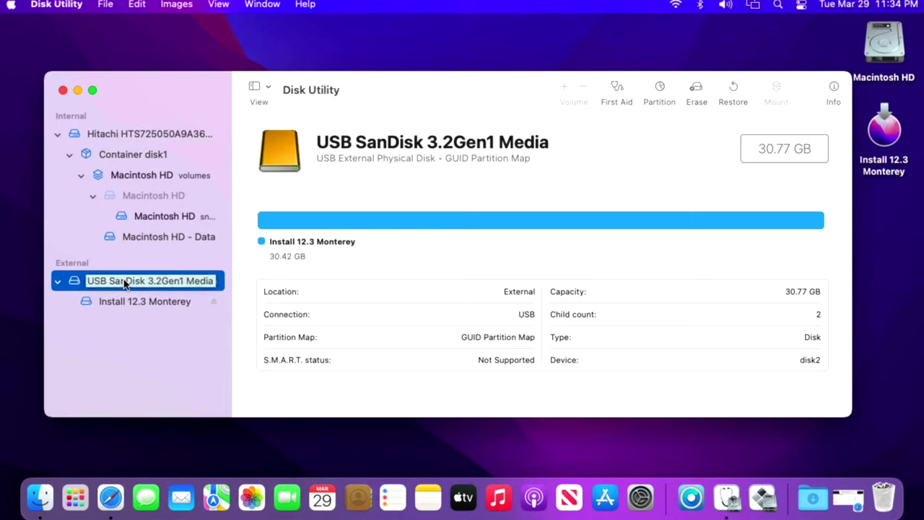
key("Escape")
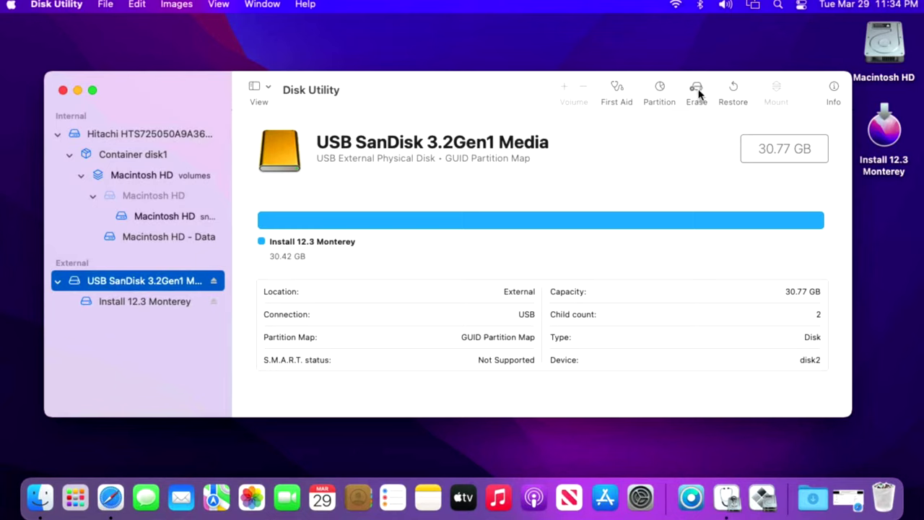
left_click(696, 93)
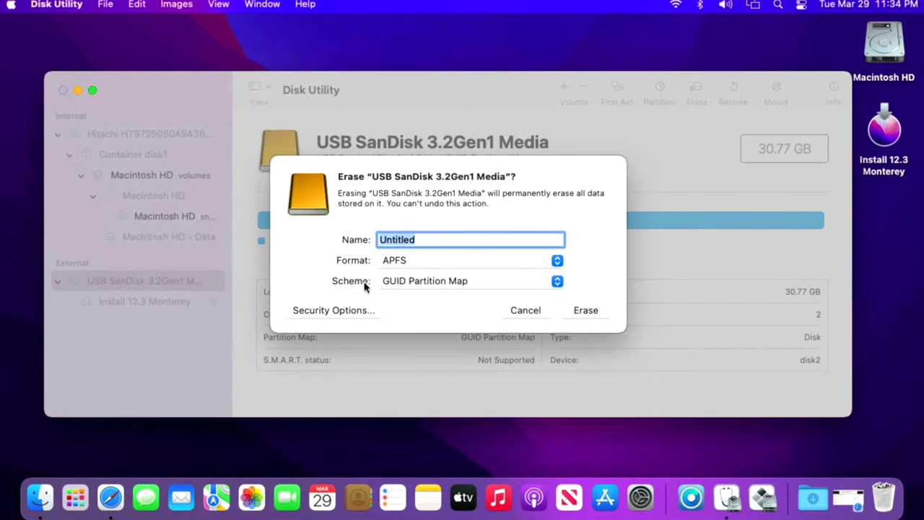
Erase the USB SanDisk drive as Mac OS Extended (Journaled) named Untitled, then quit Disk Utility.
left_click(431, 264)
left_click(431, 335)
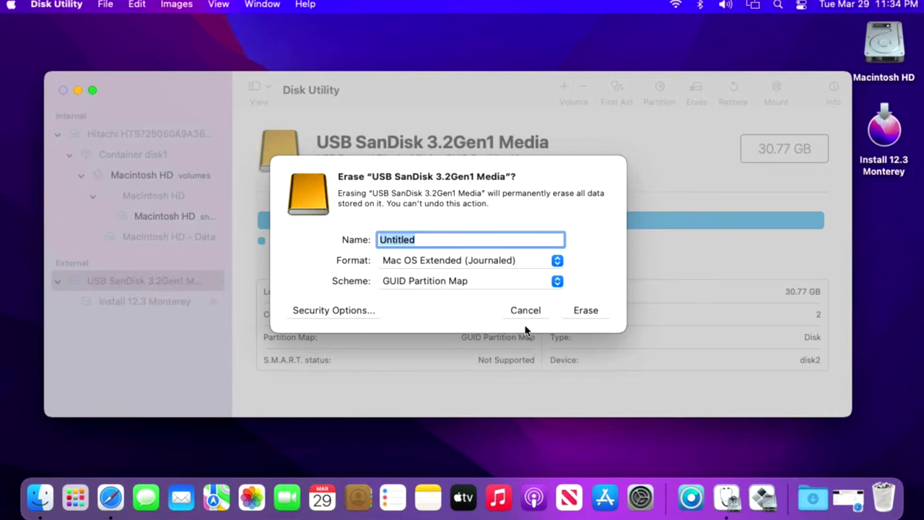
left_click(581, 317)
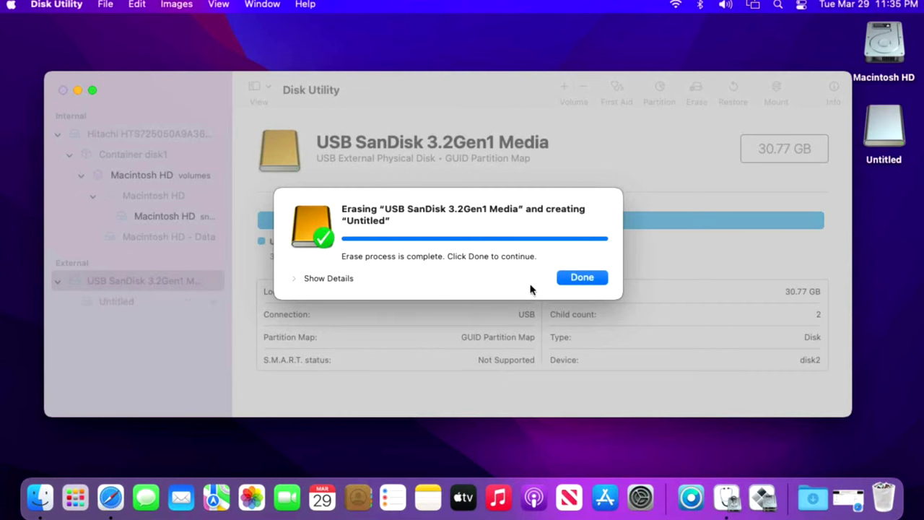
key("Return")
left_click(79, 7)
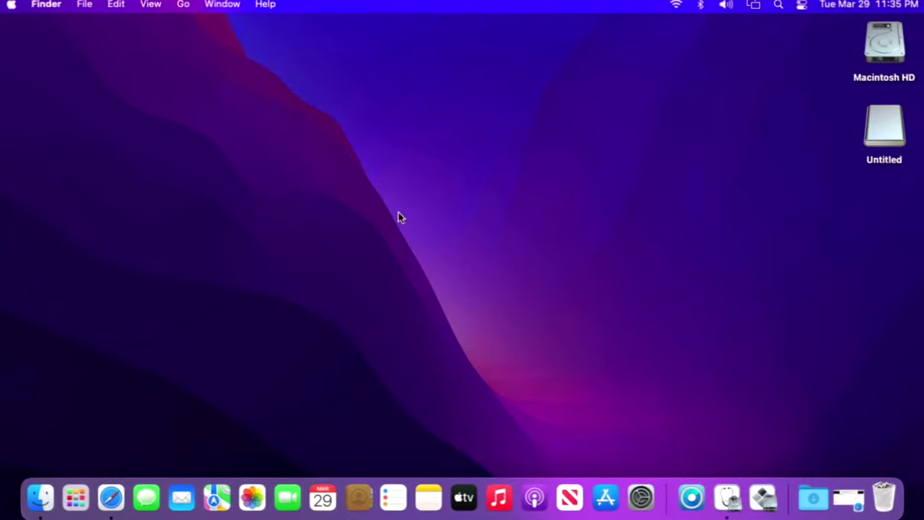
Launch Boot Camp Assistant from Macintosh HD > Applications > Utilities.
left_click(885, 52)
key("super+o")
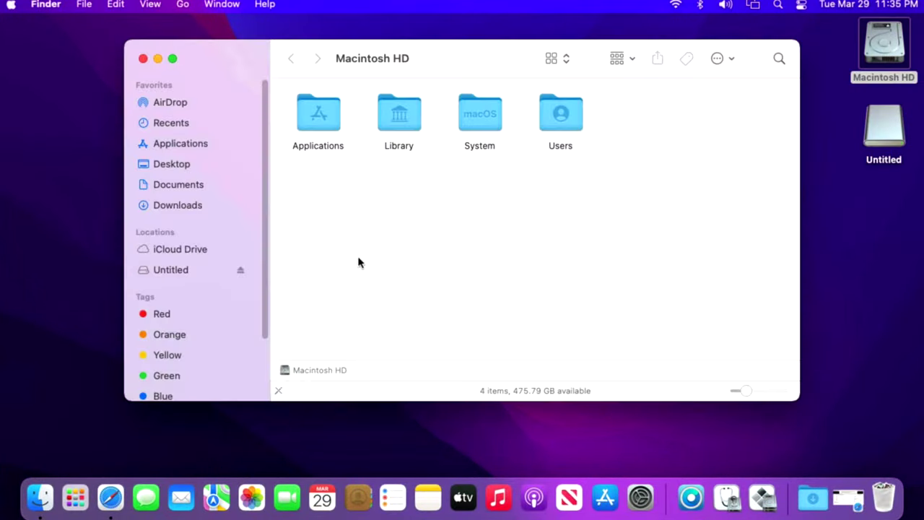
left_click(315, 125)
double_click(313, 124)
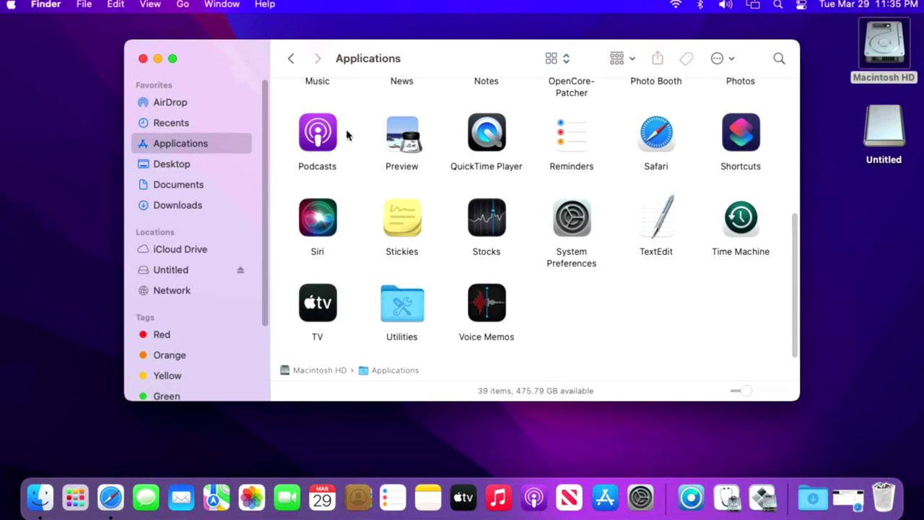
left_click(403, 309)
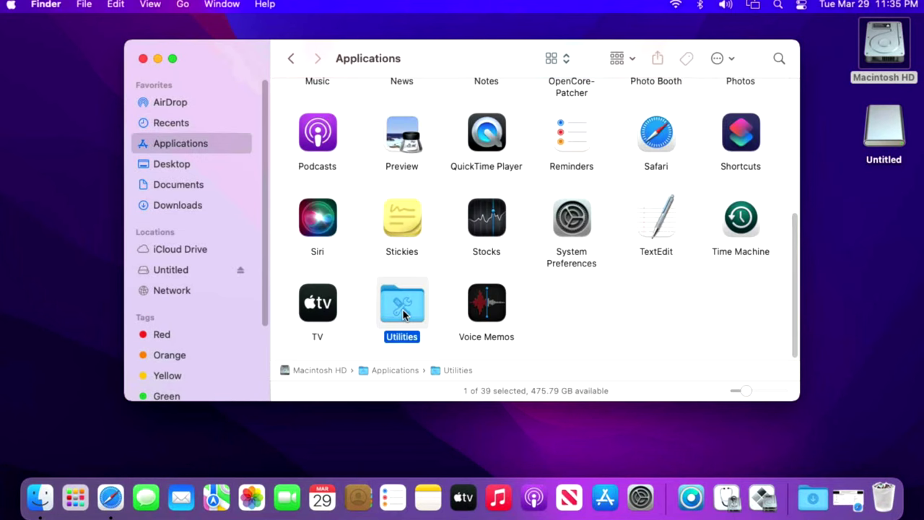
double_click(403, 310)
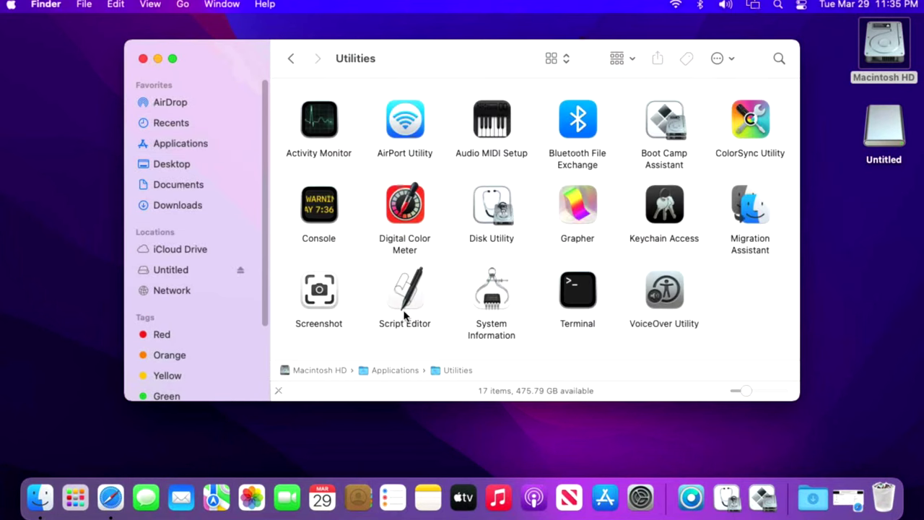
double_click(654, 131)
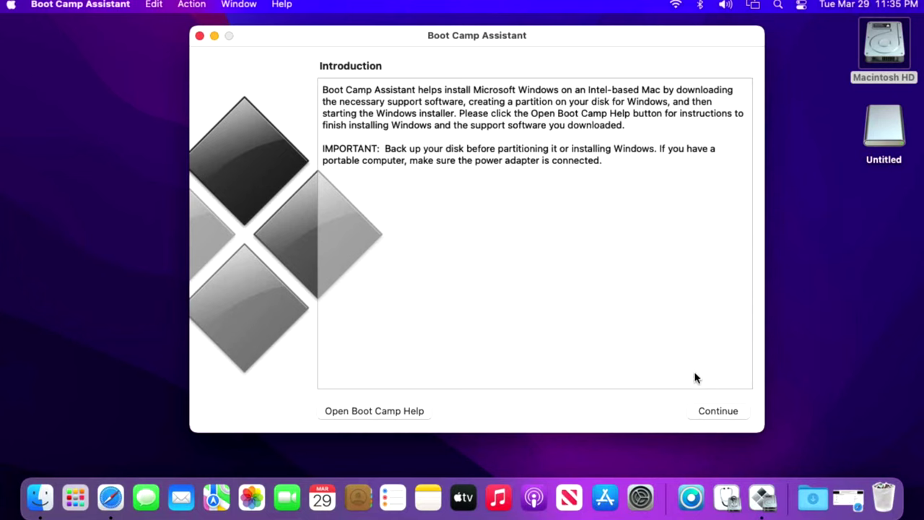
Continue past Introduction and Select Tasks with both install tasks checked.
left_click(717, 411)
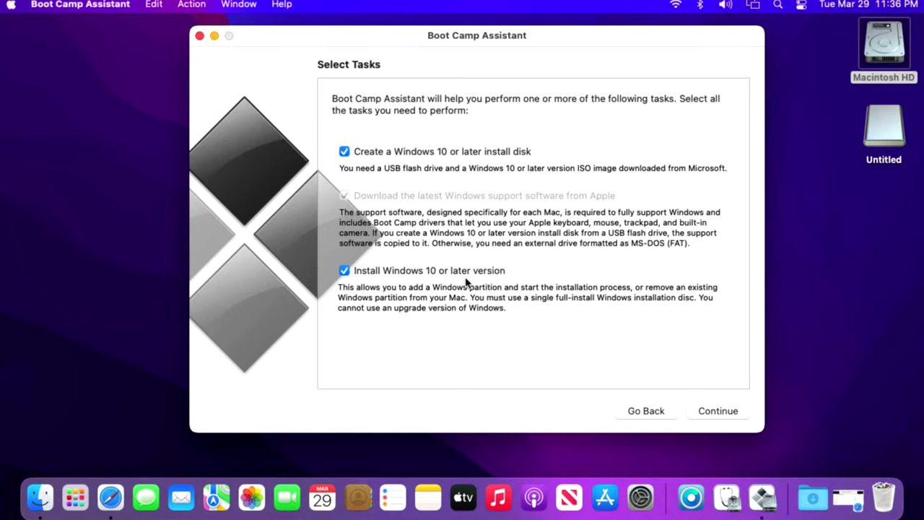
left_click(703, 411)
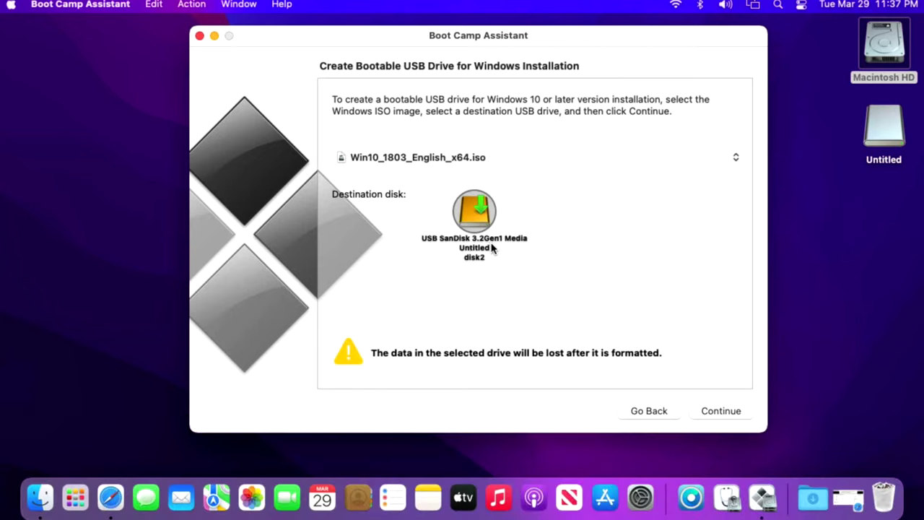
Start creating the bootable Windows USB drive, approving it with the administrator password.
left_click(709, 411)
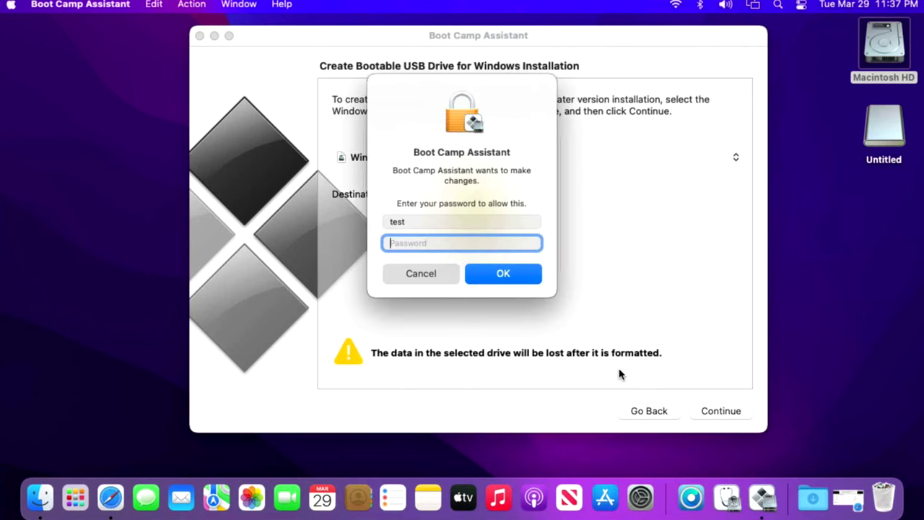
type("te")
key("Return")
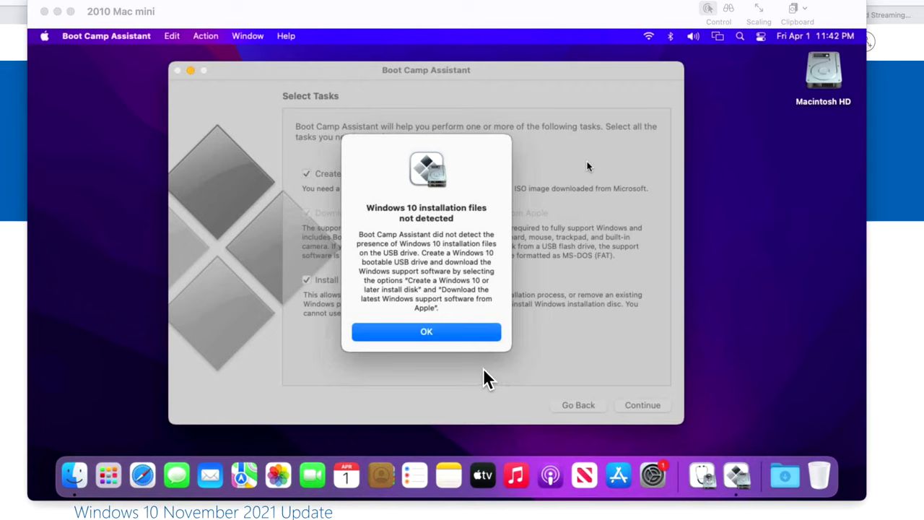
Dismiss the 'Windows 10 installation files not detected' alert and launch Disk Utility.
left_click(448, 243)
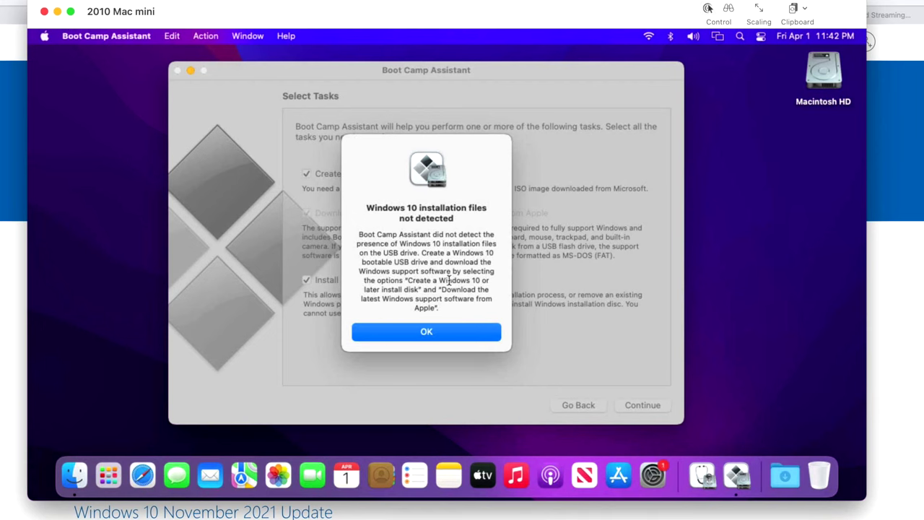
left_click(451, 329)
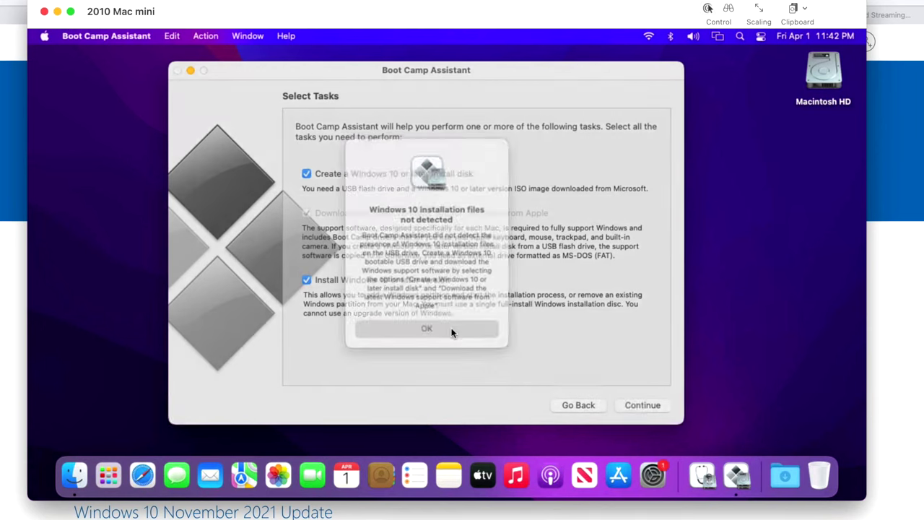
left_click(700, 477)
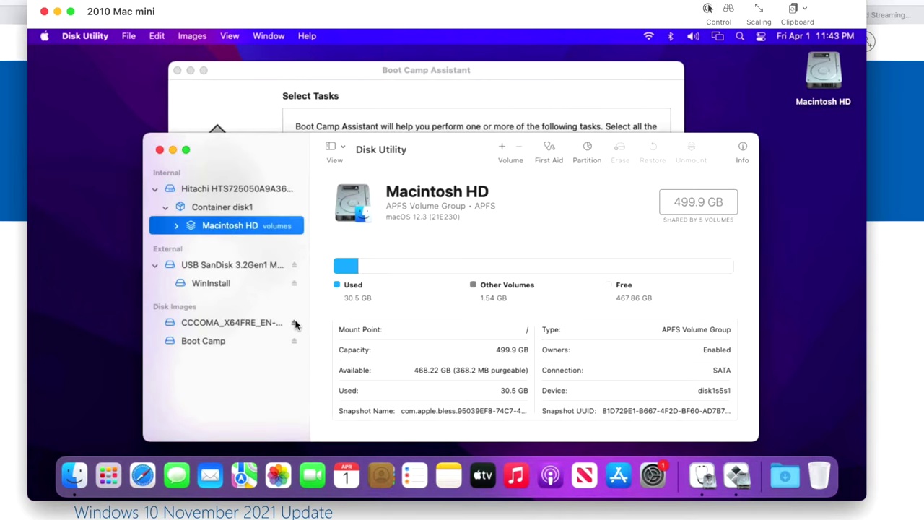
Eject the mounted Windows ISO disk image in Disk Utility.
left_click(294, 323)
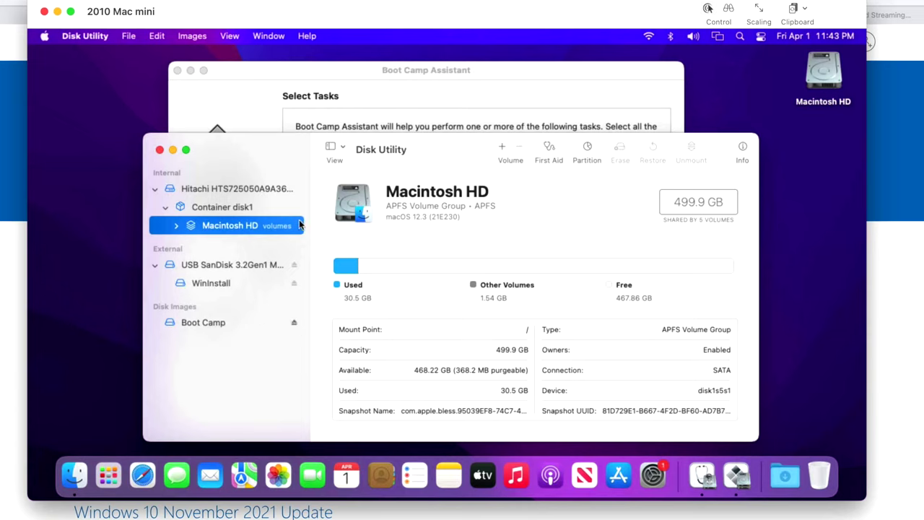
left_click(330, 146)
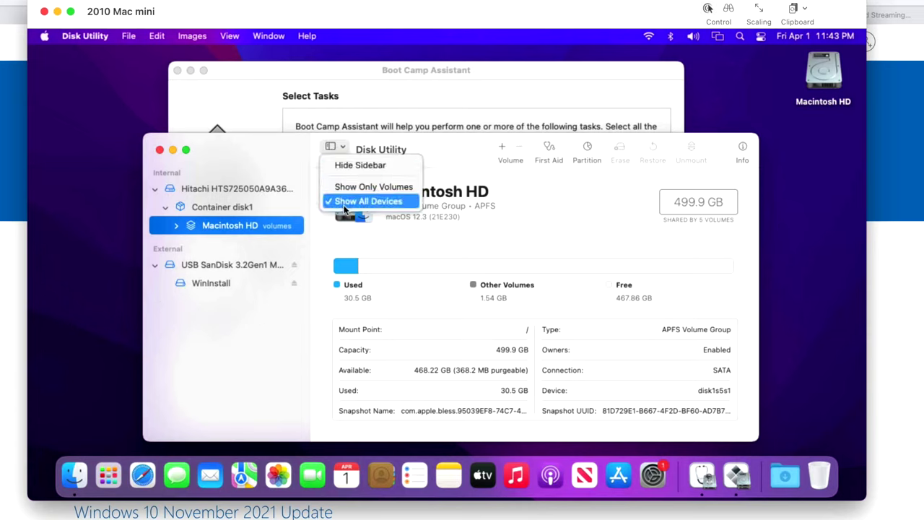
left_click(282, 210)
Unmount and remount the WinInstall USB volume, then quit Disk Utility.
left_click(246, 283)
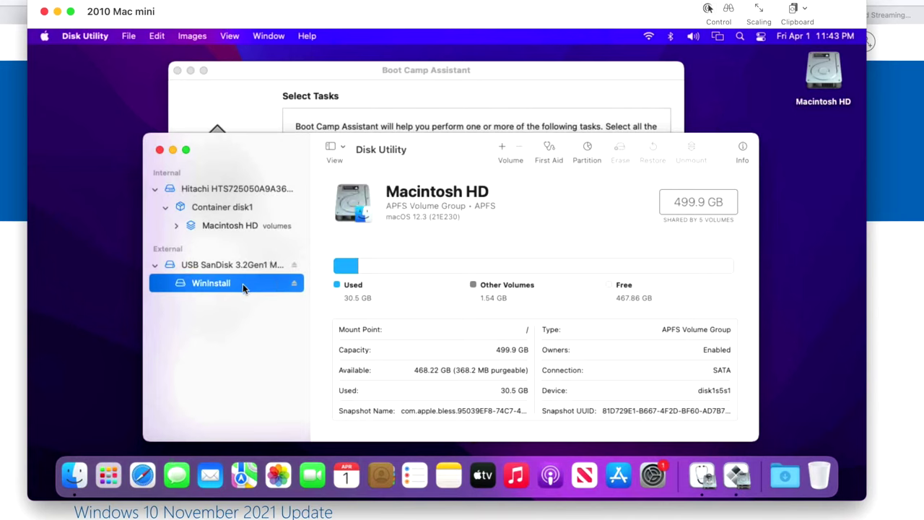
left_click(296, 284)
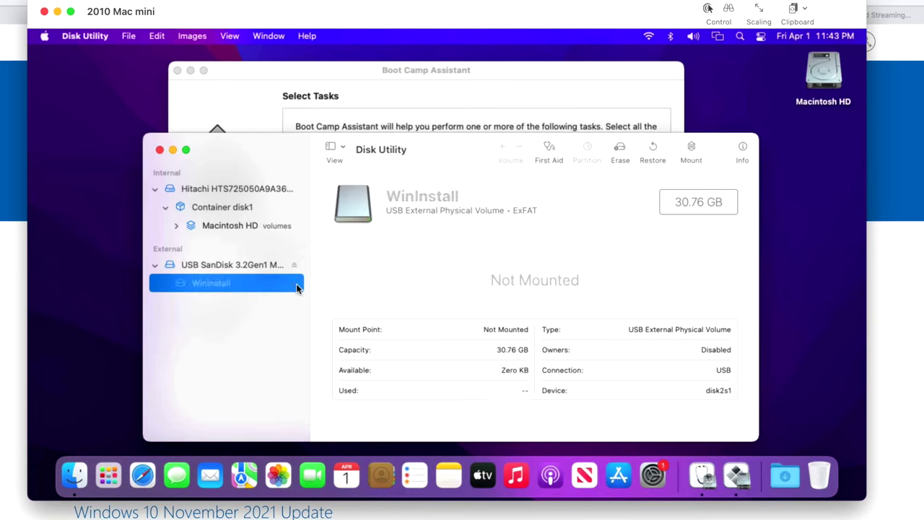
left_click(691, 150)
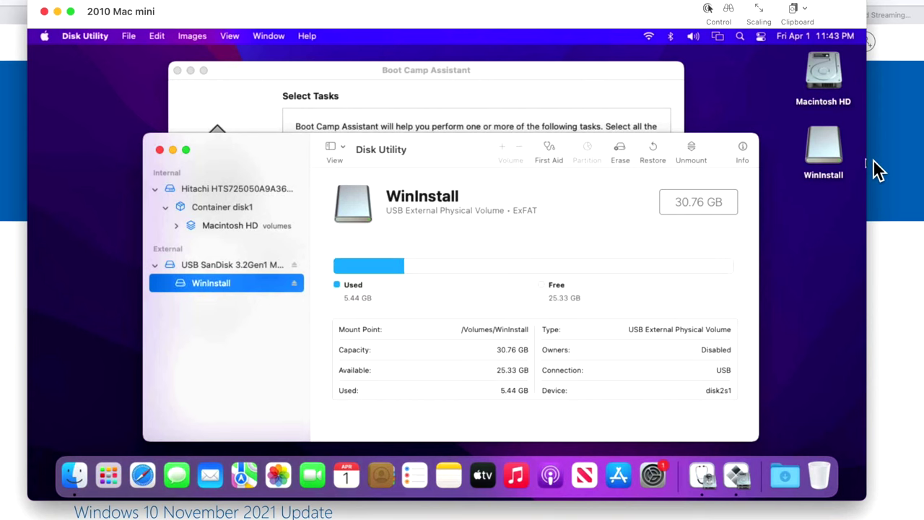
left_click(83, 36)
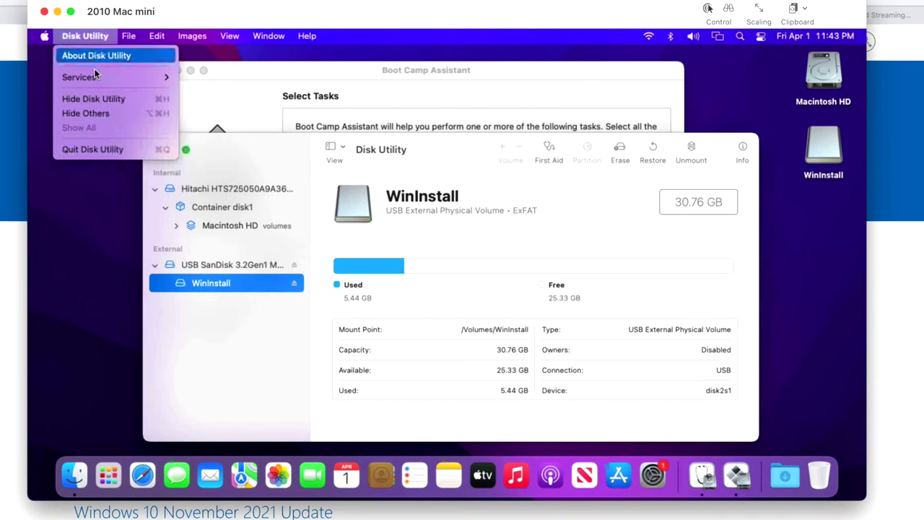
left_click(101, 149)
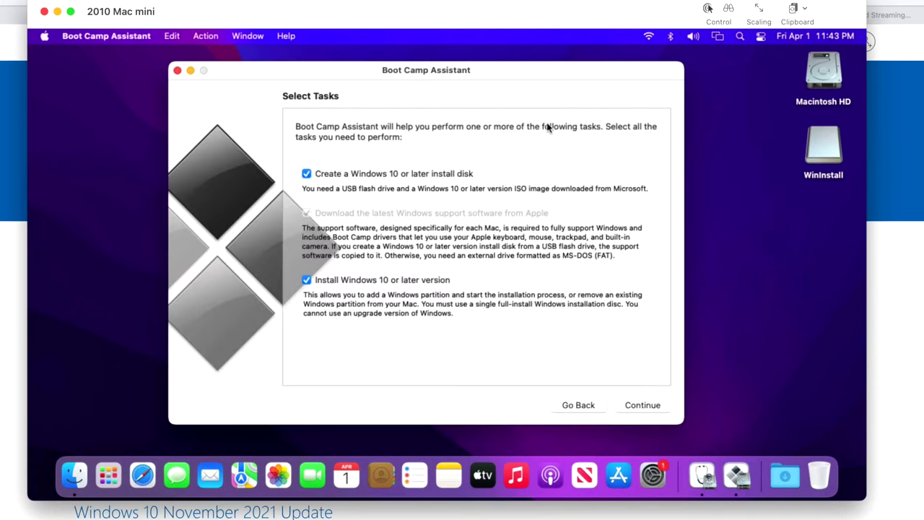
Open the WinInstall drive and mount Win10_1803_English_x64.iso, arranging both windows side by side.
left_click(833, 154)
double_click(833, 153)
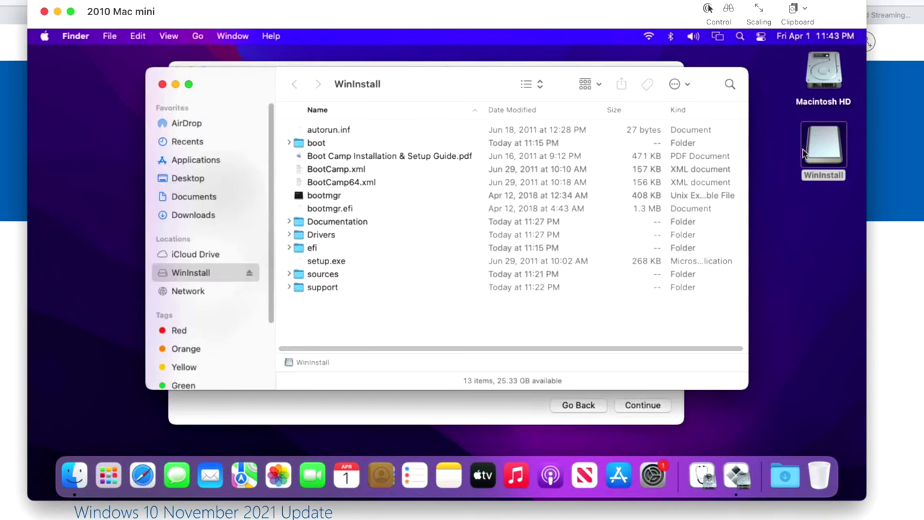
left_click_drag(448, 82, 324, 68)
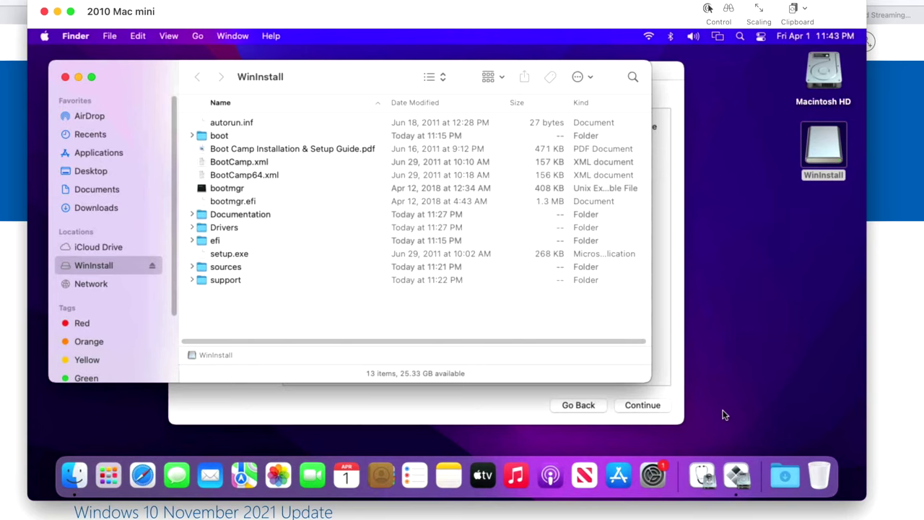
left_click(792, 482)
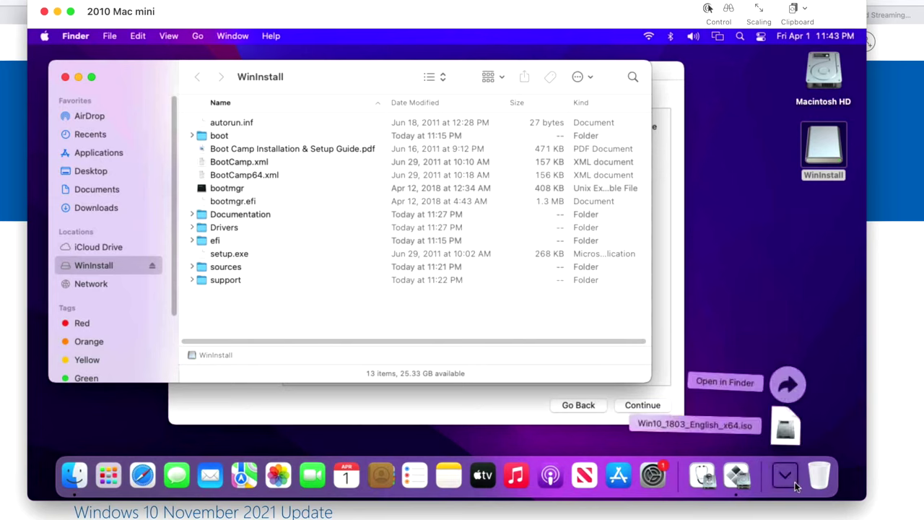
left_click(786, 431)
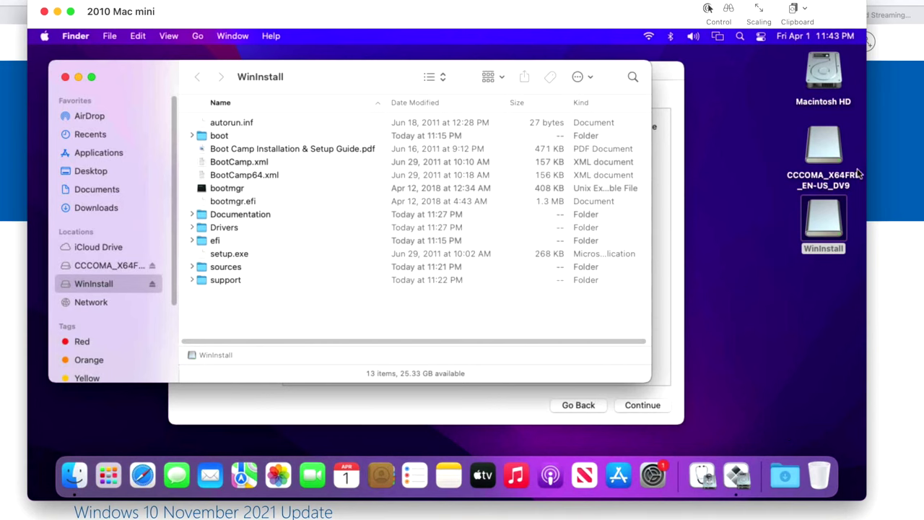
left_click(832, 150)
double_click(832, 150)
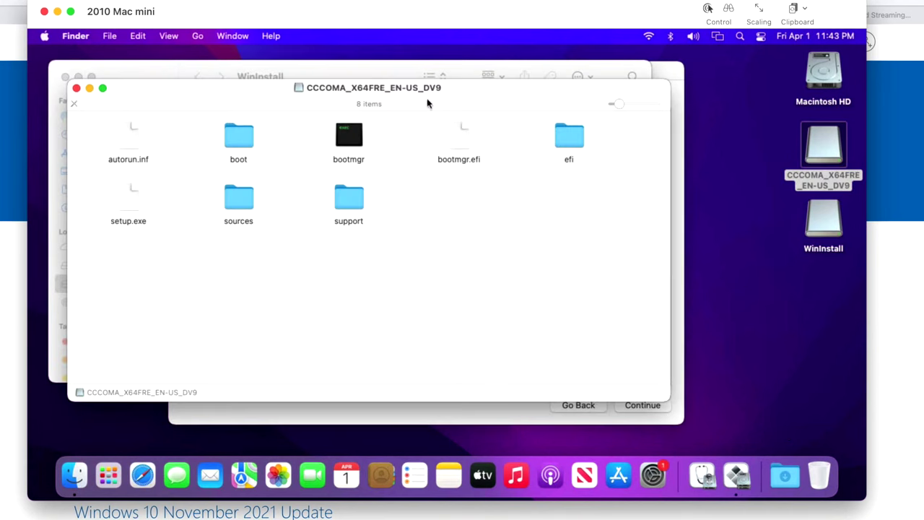
left_click_drag(458, 96, 742, 156)
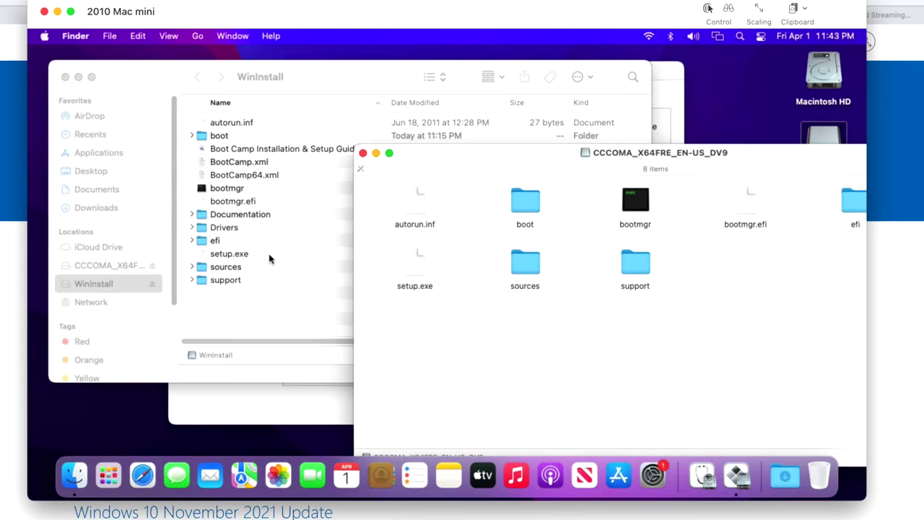
Rename WinInstall's setup.exe to setup_Bootcamp.exe.
left_click(227, 253)
left_click(227, 254)
left_click(232, 256)
key("Right")
type("_Bootcamp")
key("Return")
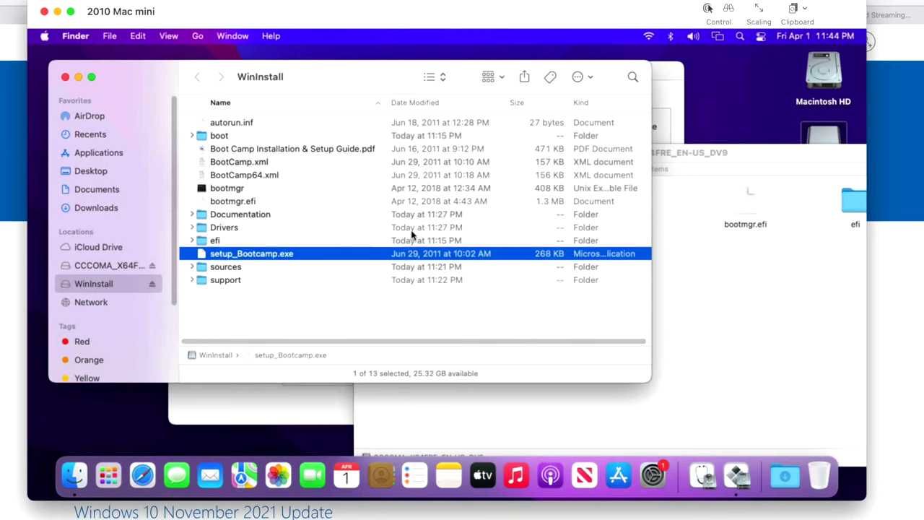
Copy the ISO's setup.exe into WinInstall.
left_click(778, 286)
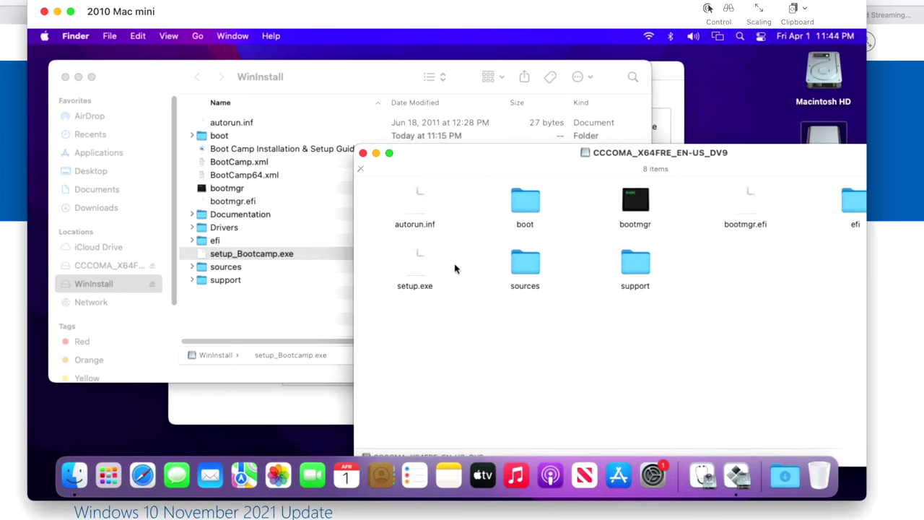
left_click_drag(412, 266, 280, 323)
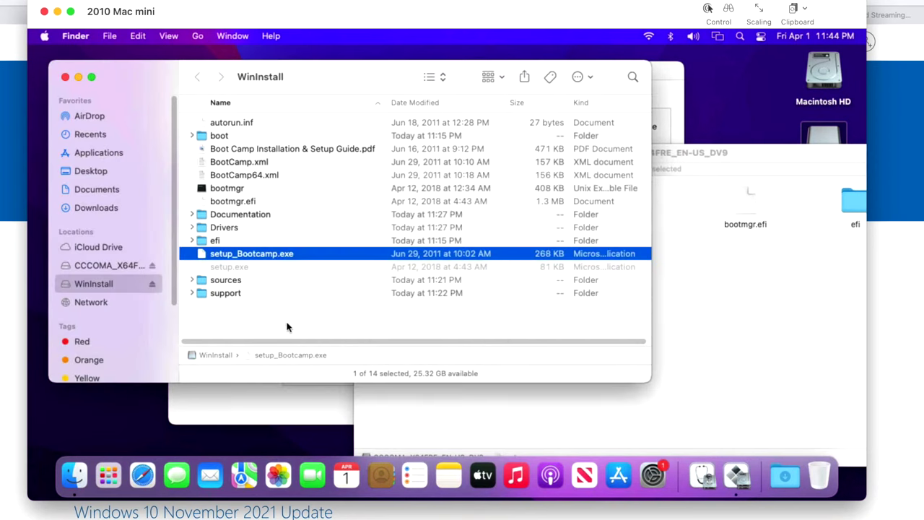
left_click(273, 406)
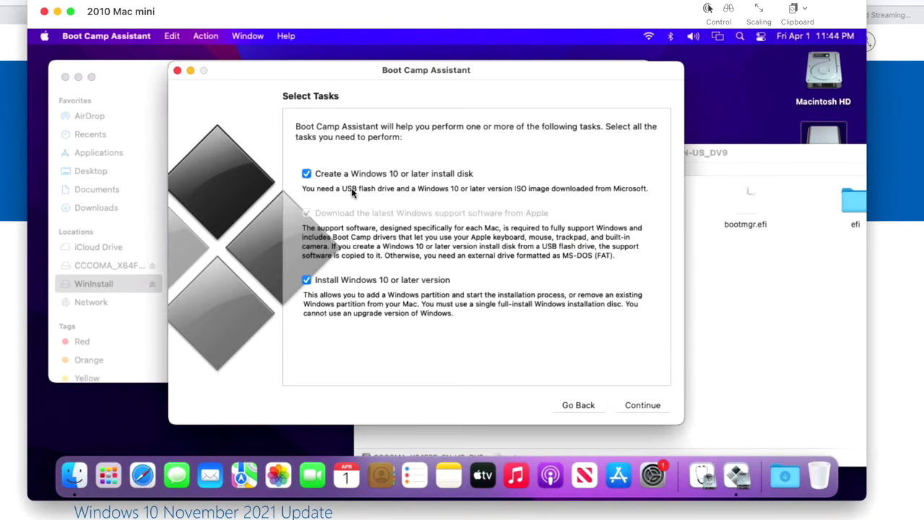
Uncheck the install-disk and support-software tasks and continue to partitioning.
left_click(357, 178)
left_click(360, 213)
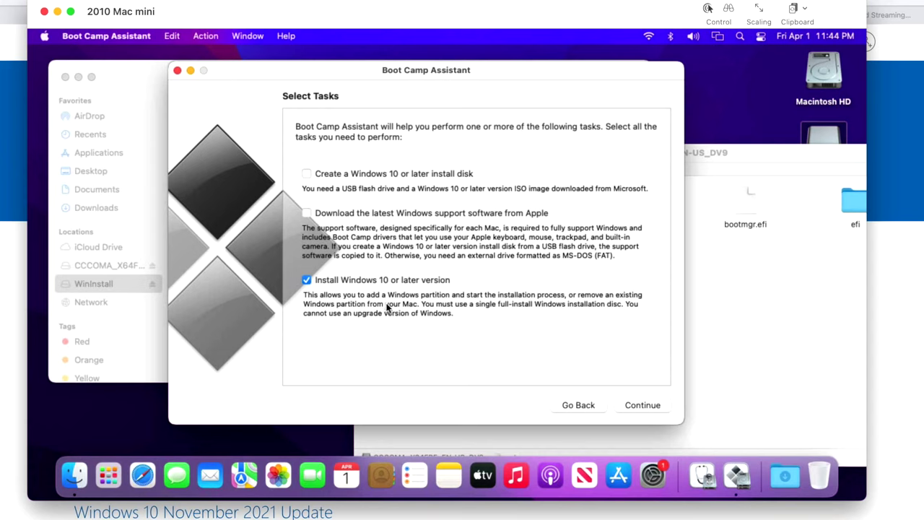
left_click(76, 78)
left_click(666, 405)
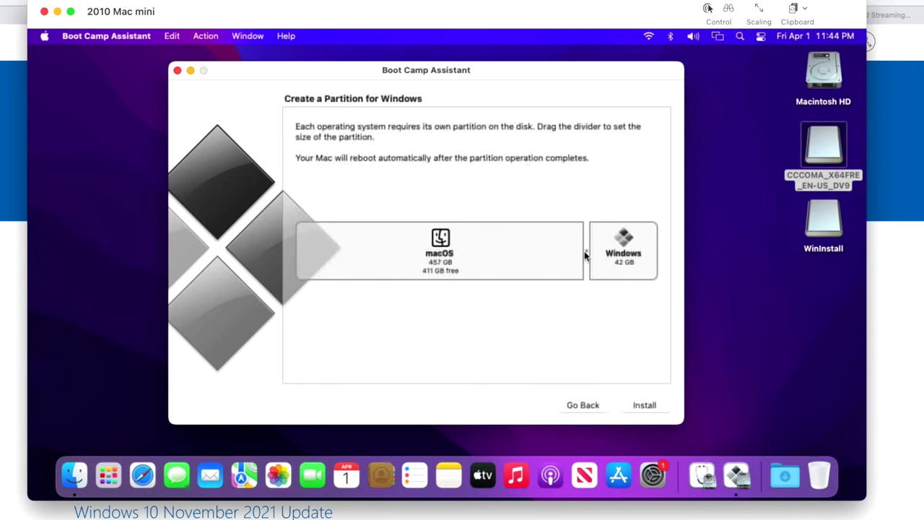
Set the partitions to 125 GB Windows and 374 GB macOS, then install.
left_click_drag(584, 251, 543, 264)
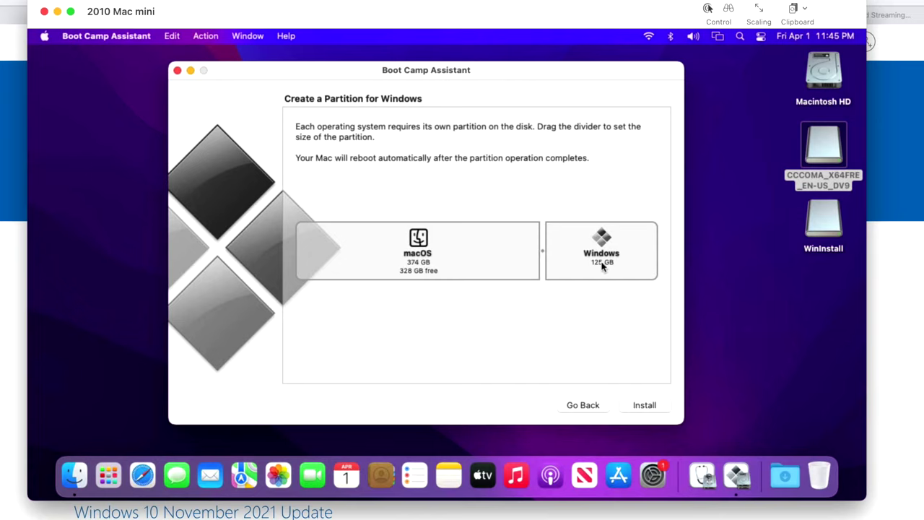
mouse_move(542, 252)
left_mouse_down()
mouse_move(466, 263)
mouse_move(542, 254)
left_mouse_up()
left_click(644, 405)
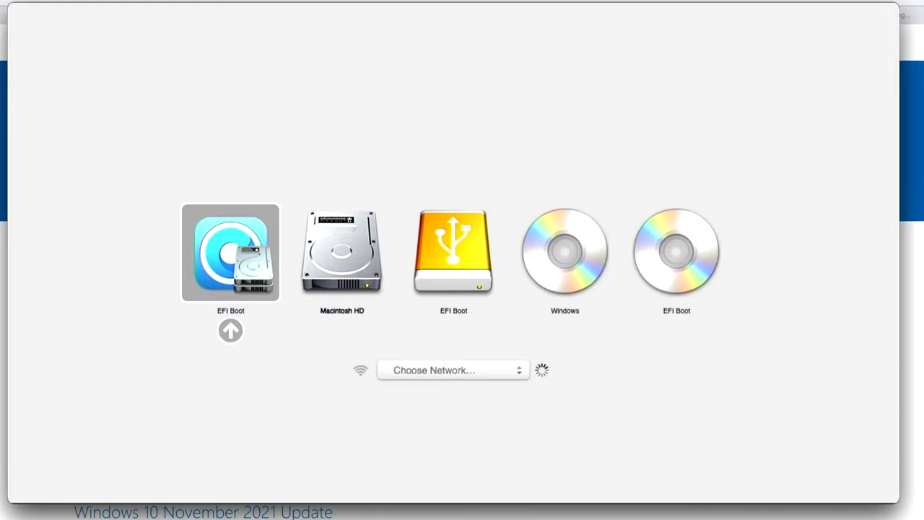
Boot from the Windows install disc in Startup Manager.
mouse_move(693, 169)
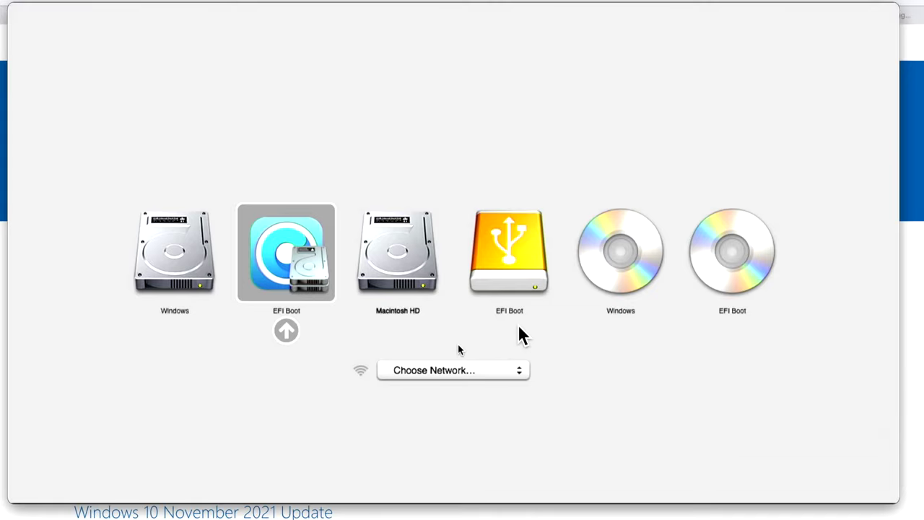
left_click(653, 278)
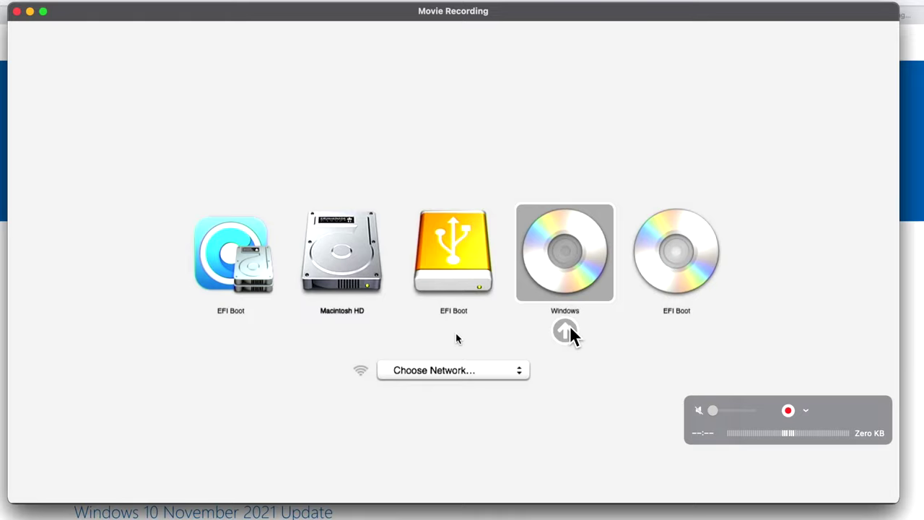
left_click(569, 329)
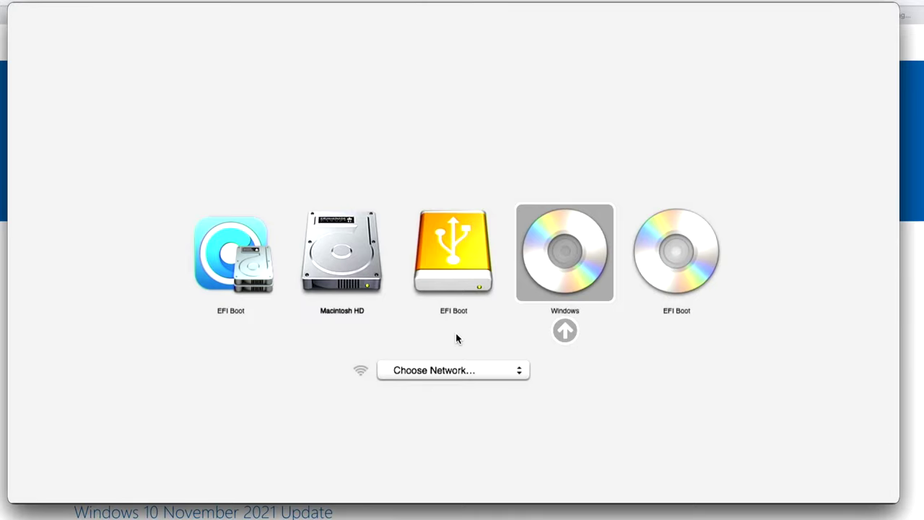
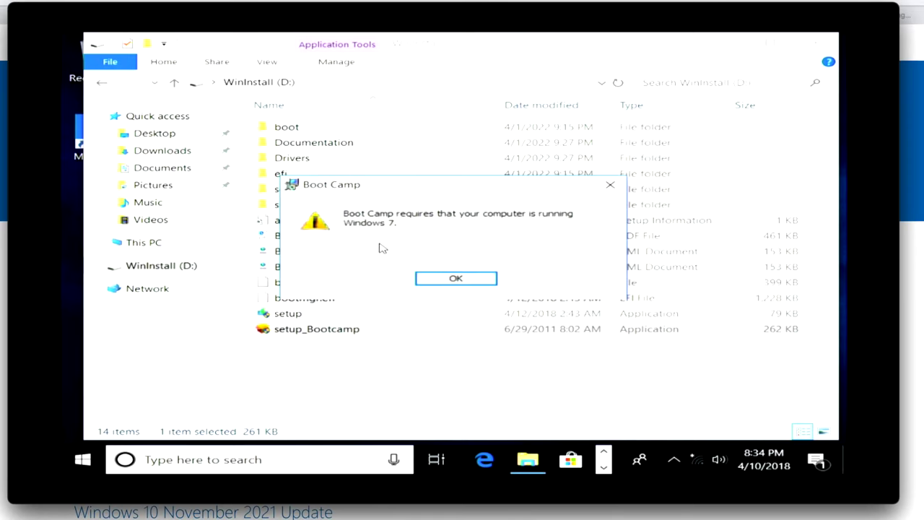
Dismiss the Windows 7 warning, exit the failed installer and retry with compatibility settings.
left_click(426, 275)
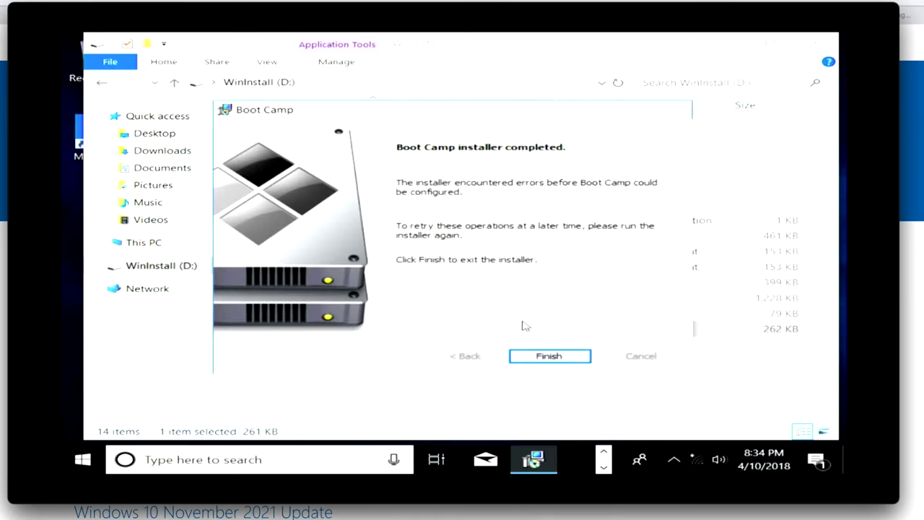
left_click(532, 351)
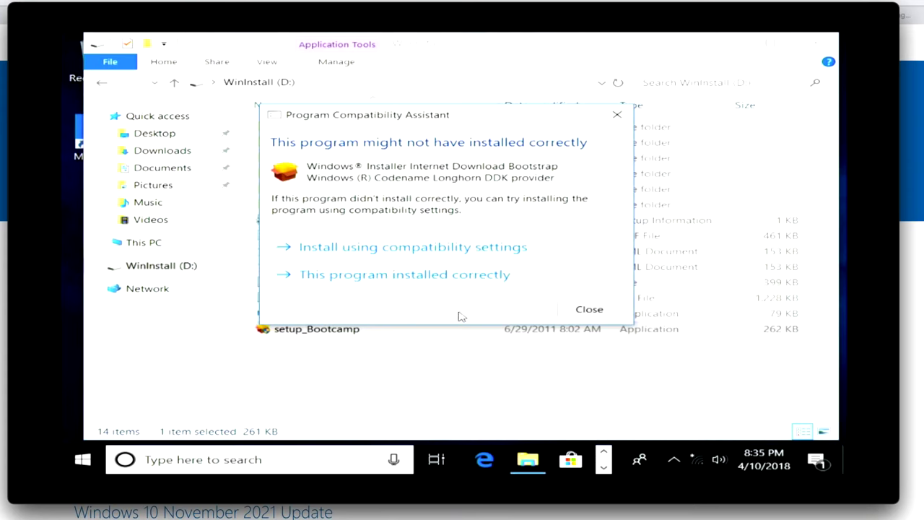
left_click(441, 249)
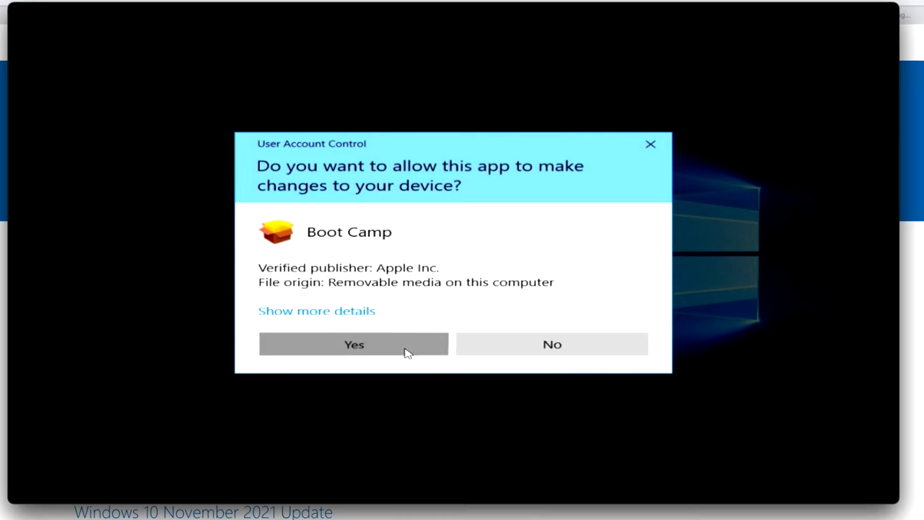
Approve the installer, accept the licence and install Boot Camp with Apple Software Update included.
left_click(406, 352)
left_click(540, 356)
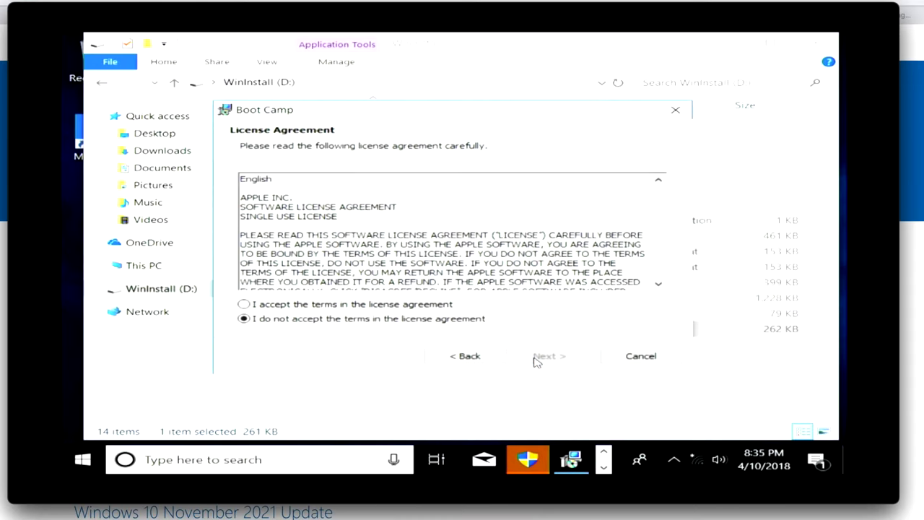
left_click(413, 305)
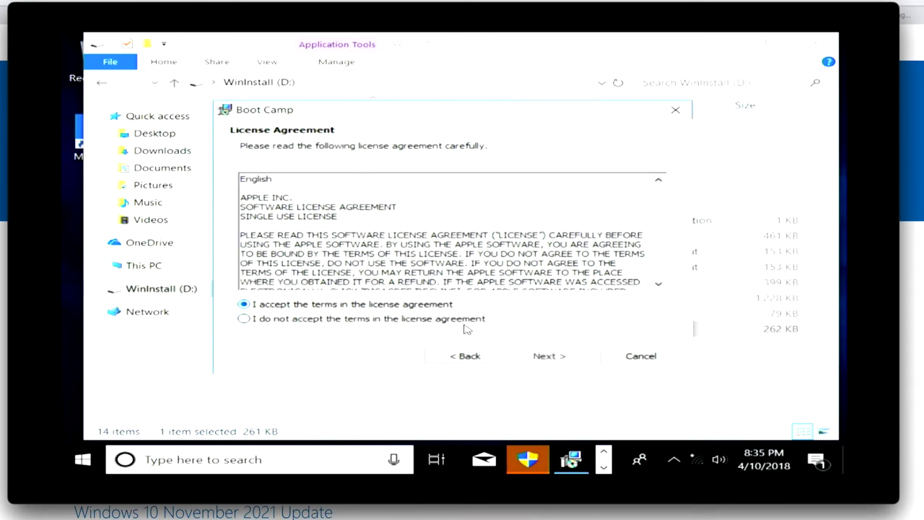
left_click(526, 356)
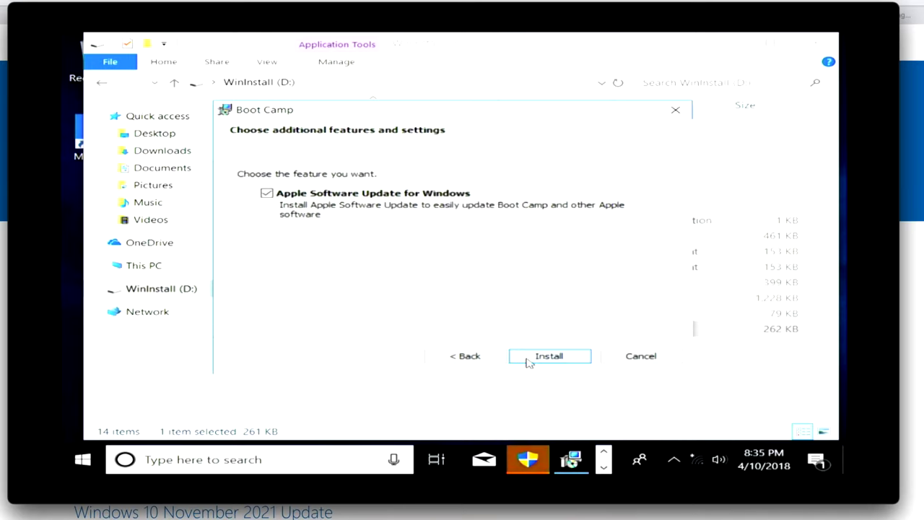
left_click(527, 359)
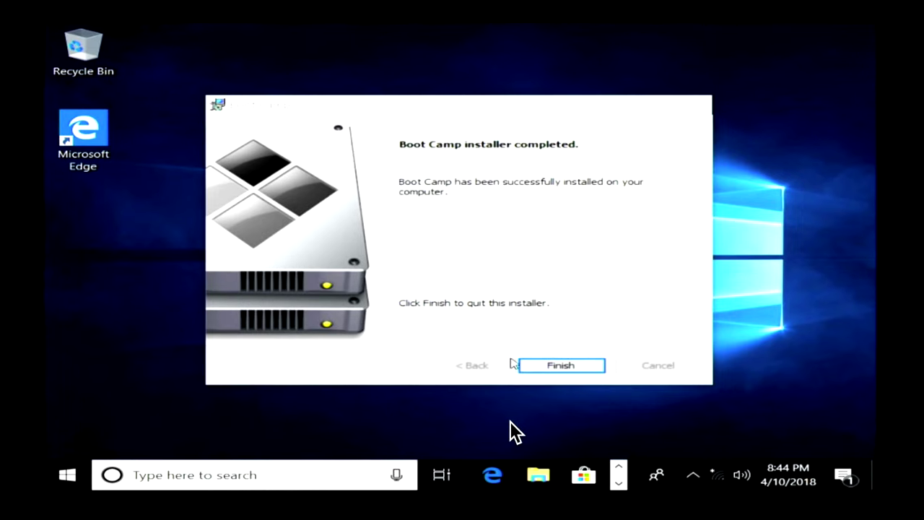
Eject the disc from the DVD RW Drive under This PC in File Explorer.
left_click(536, 474)
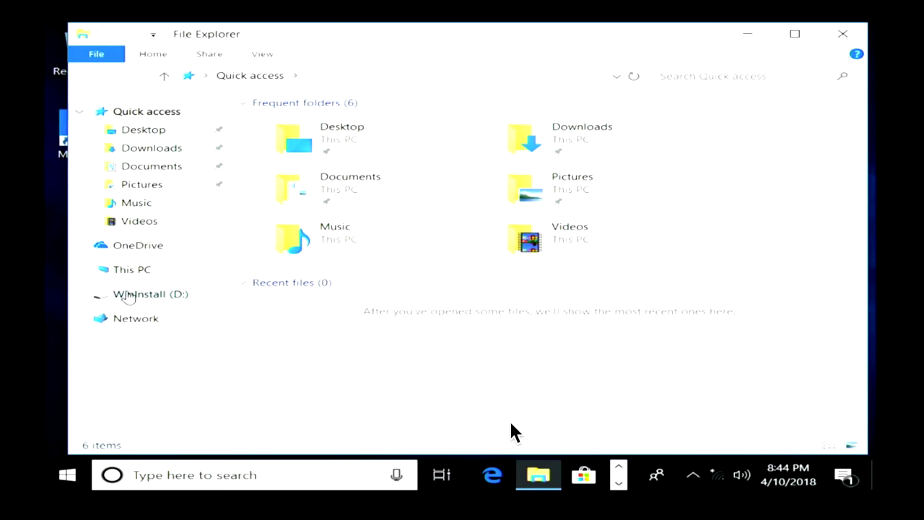
left_click(81, 269)
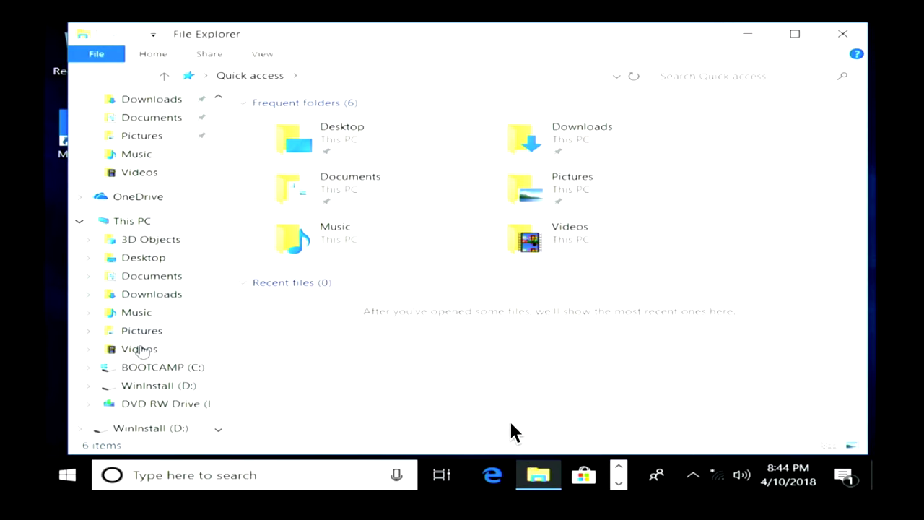
right_click(145, 399)
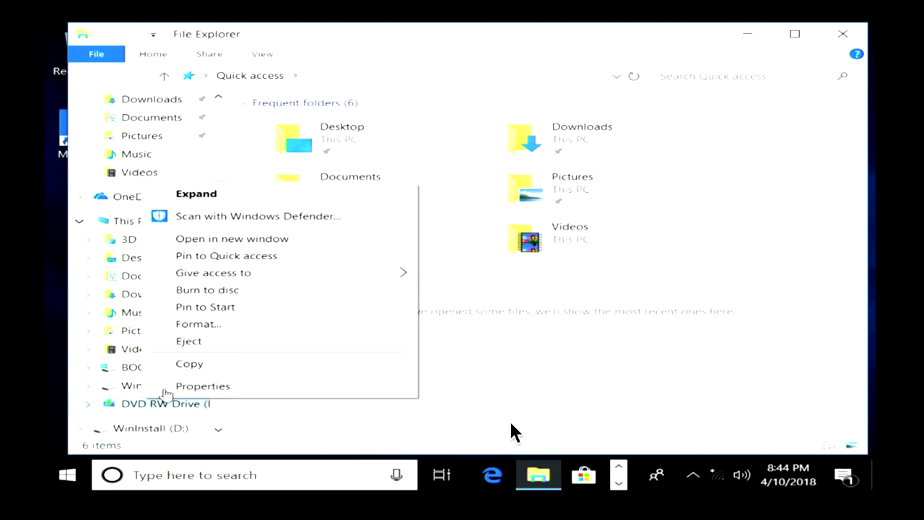
left_click(191, 344)
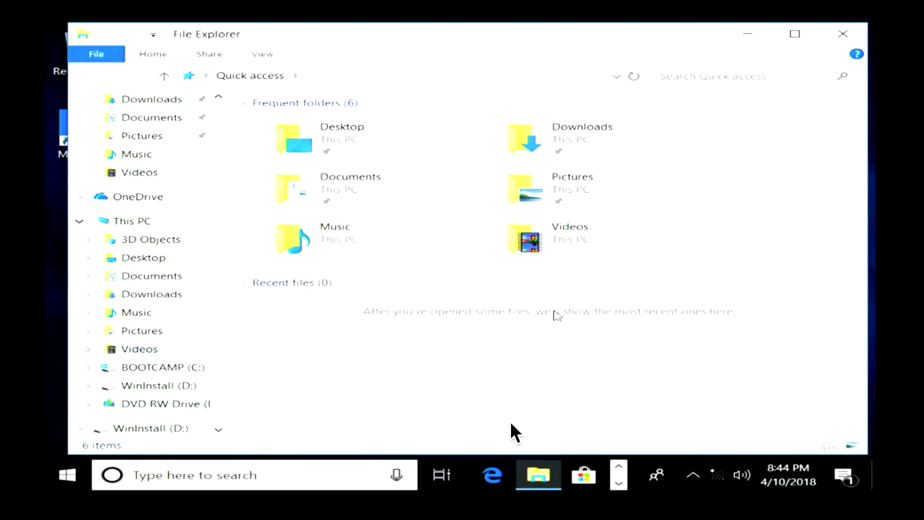
Close File Explorer, finish the Boot Camp installer and confirm the restart.
left_click(842, 34)
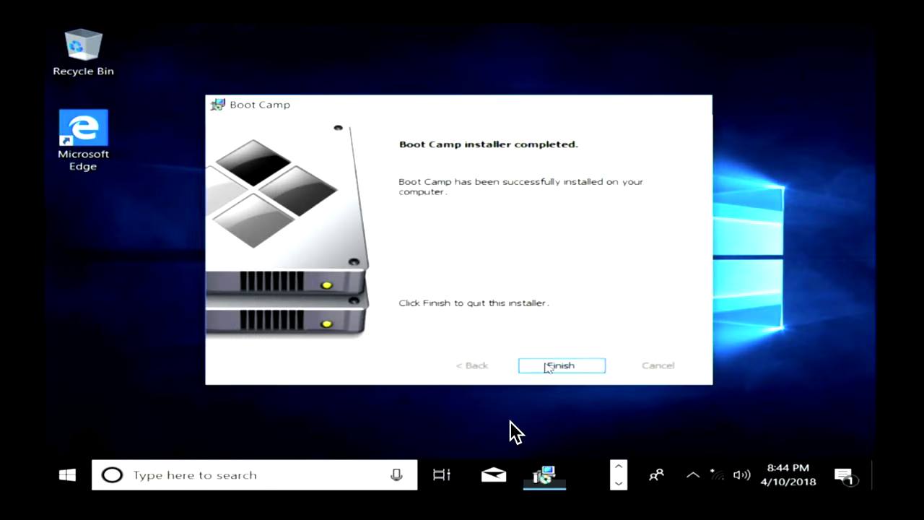
left_click(553, 364)
left_click(377, 284)
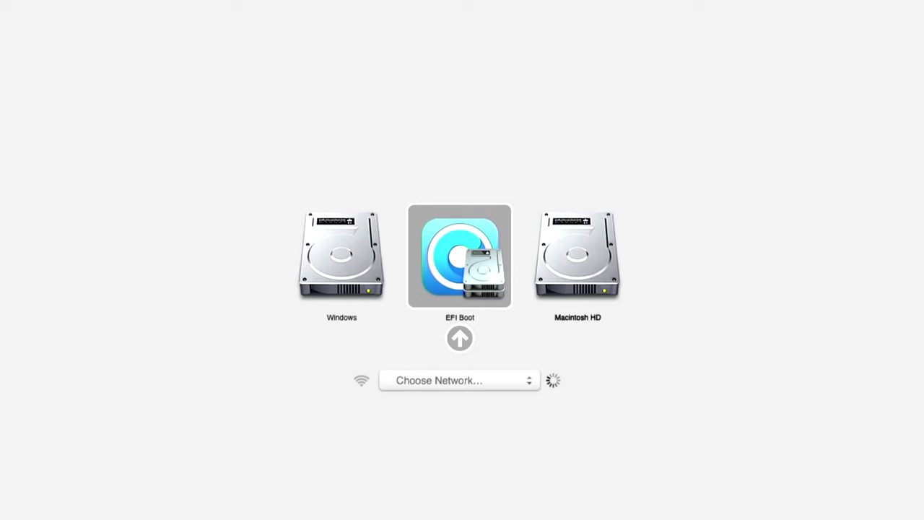
Select the Windows disk in the boot picker and make it the default with Control.
key("Left")
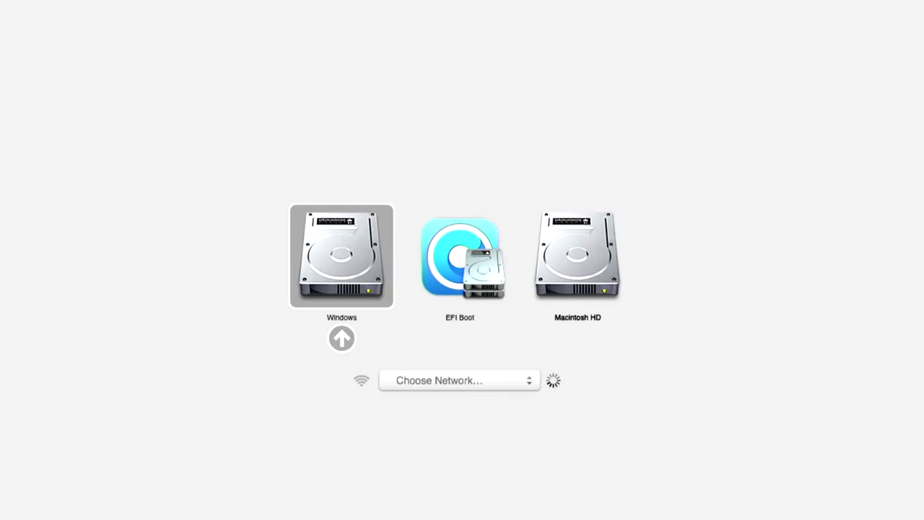
key("ctrl")
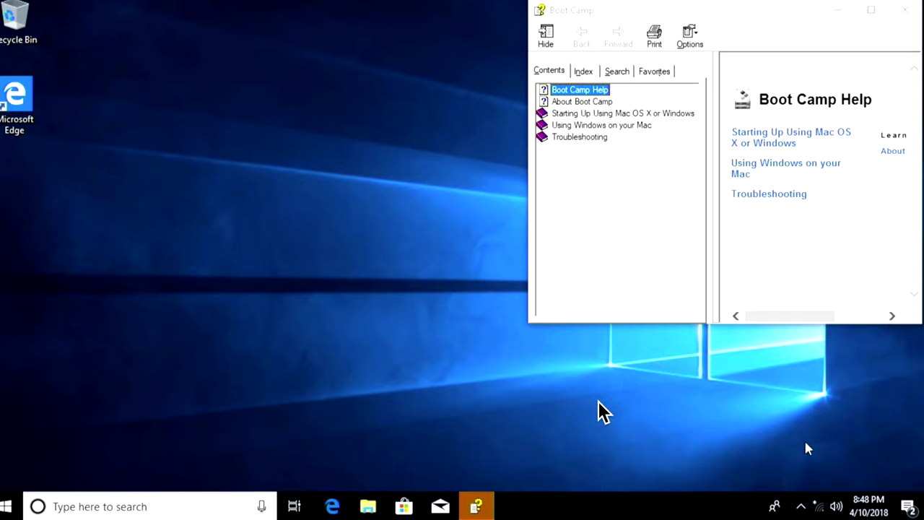
Switch playback to Speakers (Cirrus Logic CS4206A) and set their volume to 89.
left_click(840, 484)
mouse_move(842, 479)
left_mouse_down()
mouse_move(820, 473)
mouse_move(833, 473)
left_mouse_up()
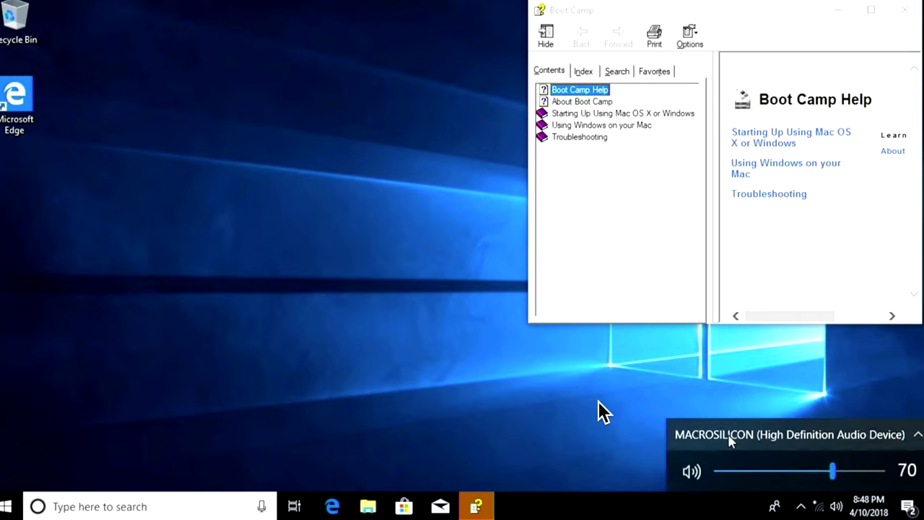
left_click(916, 437)
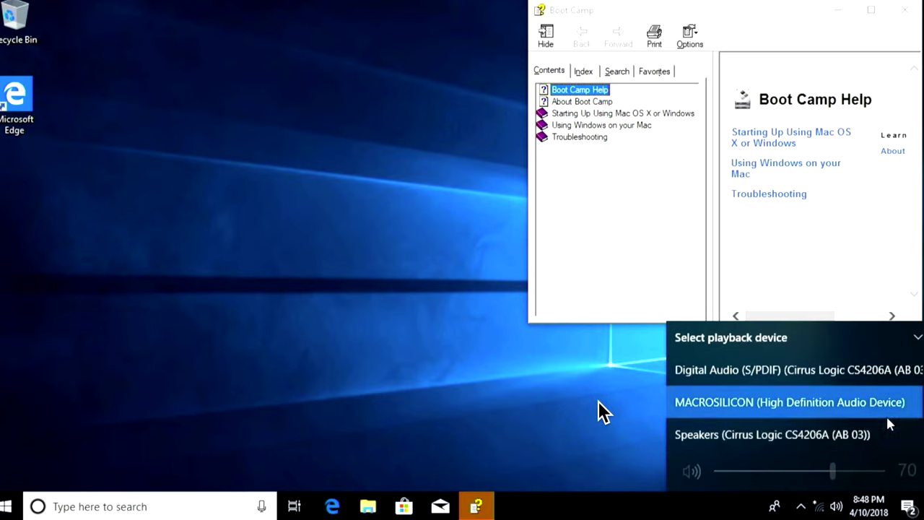
left_click(834, 436)
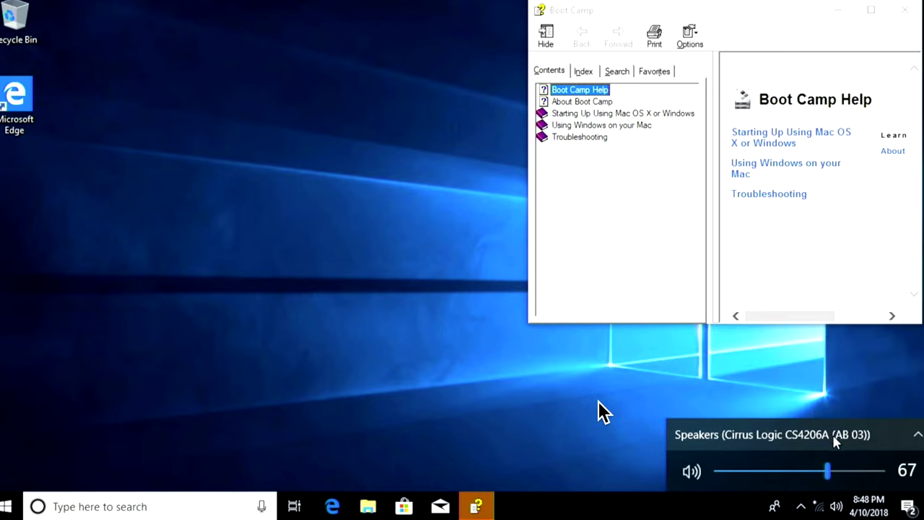
left_click(857, 471)
left_click_drag(865, 473, 869, 472)
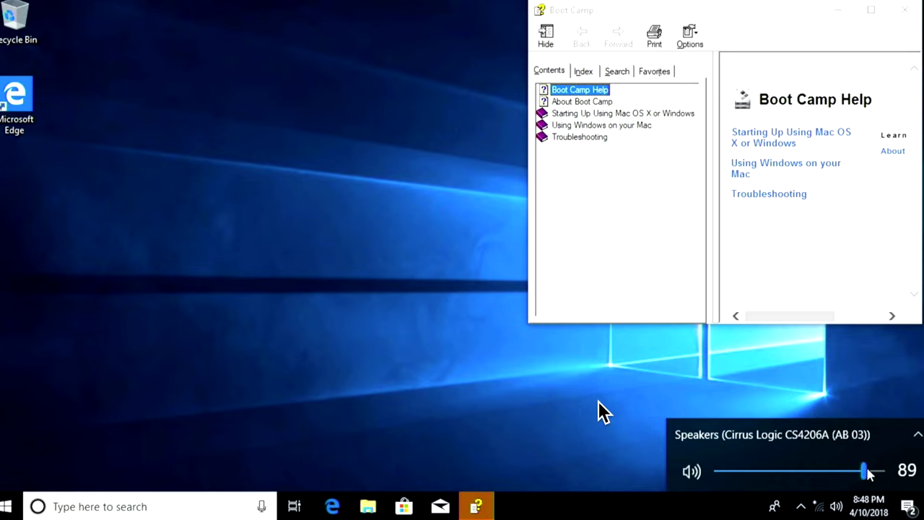
left_click(821, 508)
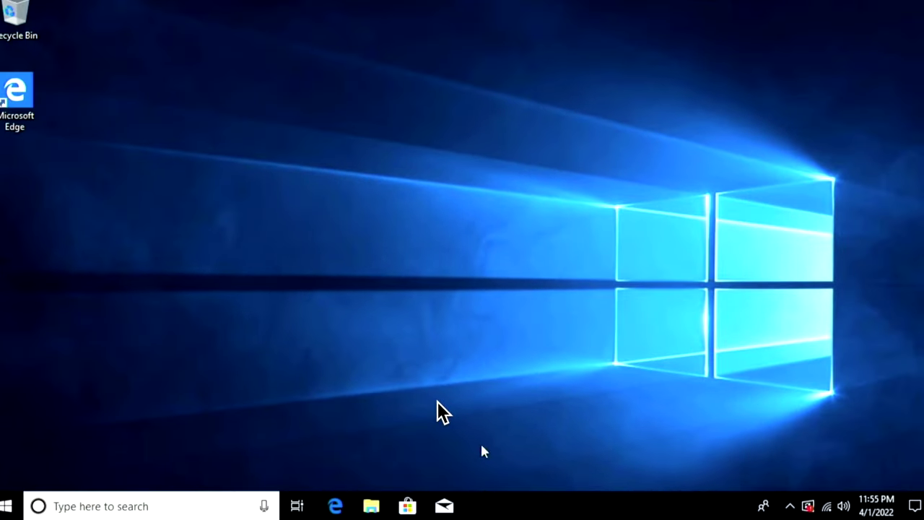
Search 'updates' and open Windows Update's Check for updates page to review pending updates.
left_click(100, 509)
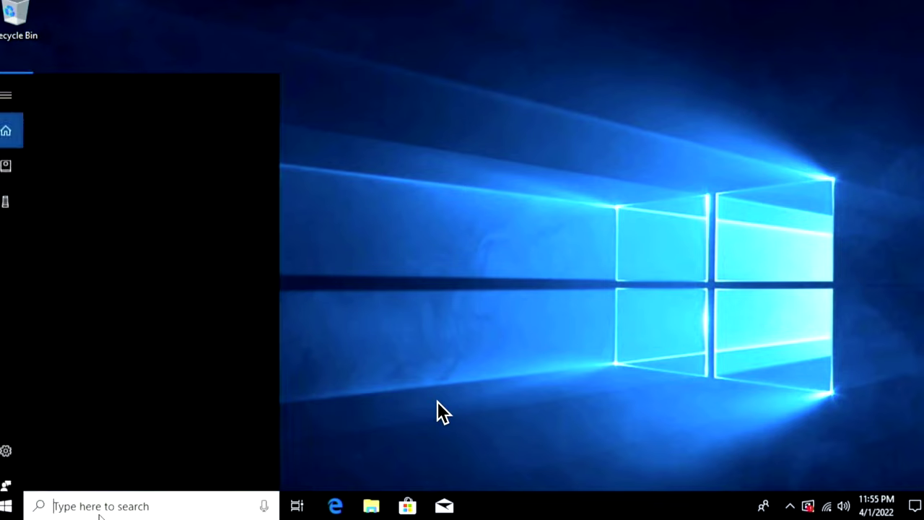
type("updates")
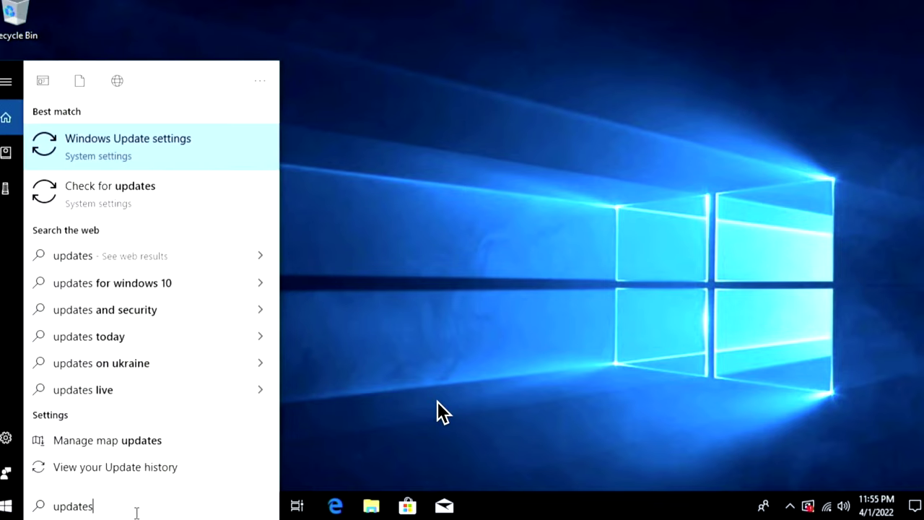
left_click(169, 195)
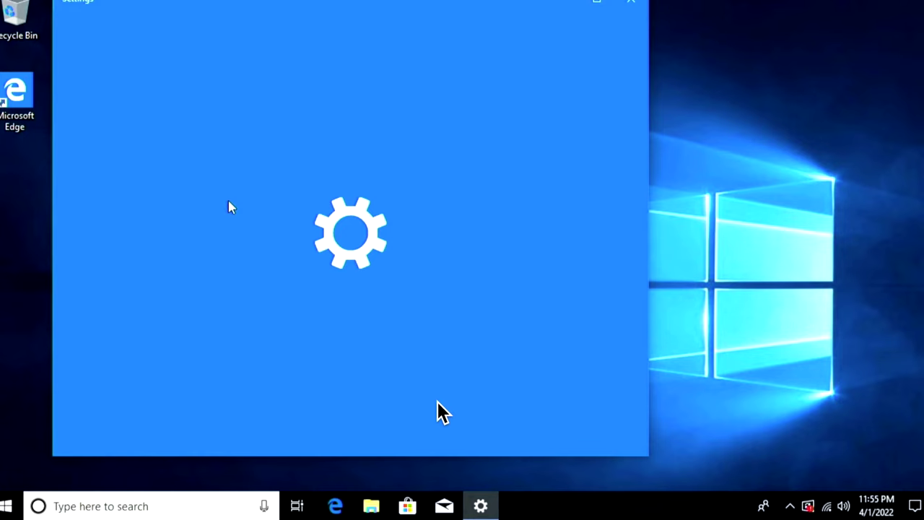
scroll(477, 217, "down", 3)
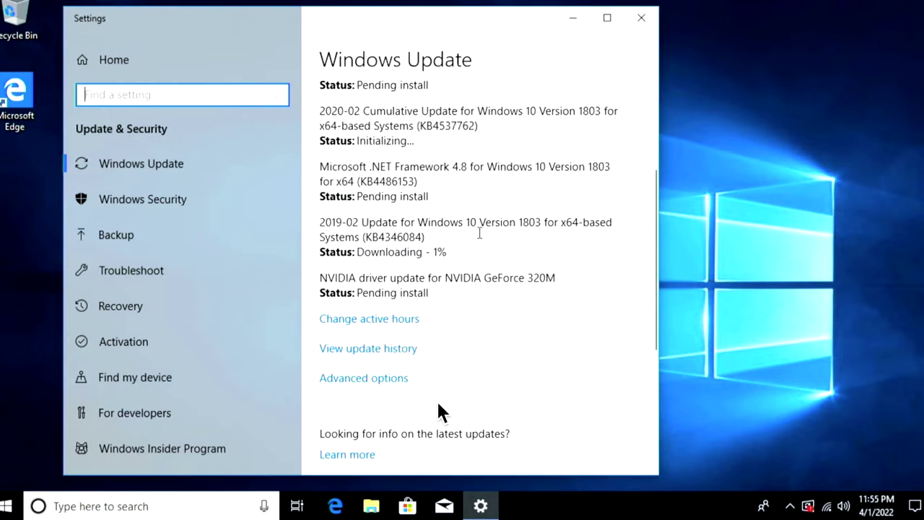
scroll(471, 264, "up", 3)
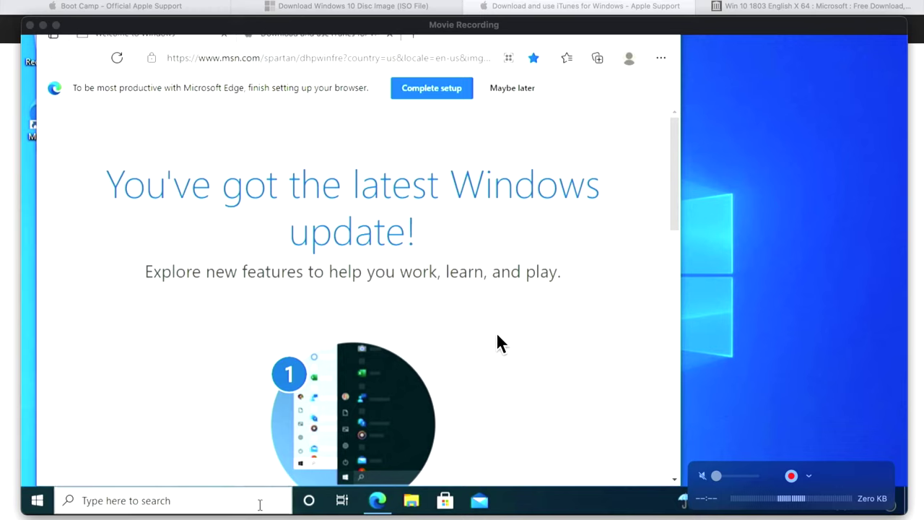
Launch Apple Software Update via 'upda' search, then close it and view the iTunes support page.
left_click(206, 495)
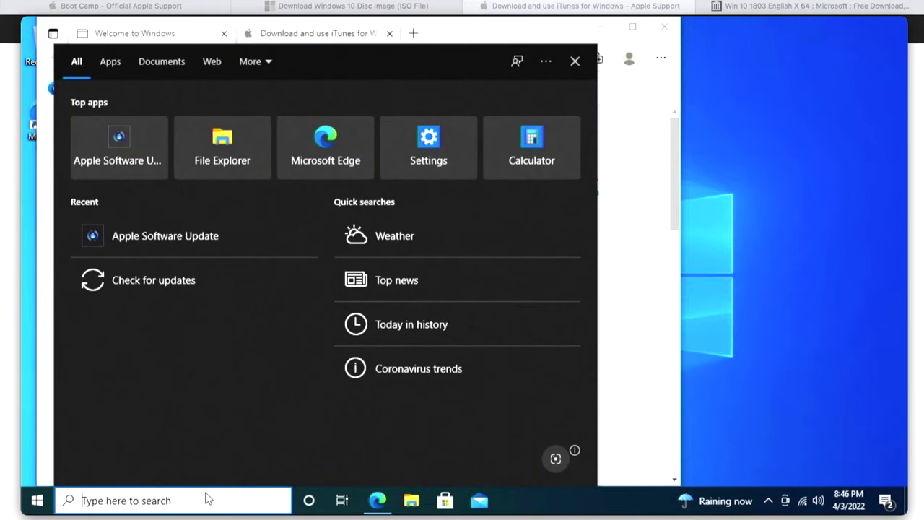
type("upda")
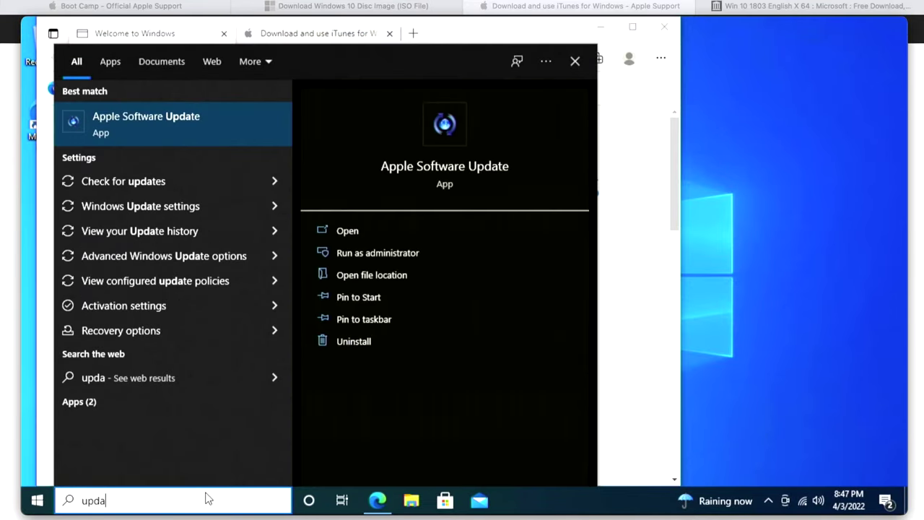
left_click(143, 123)
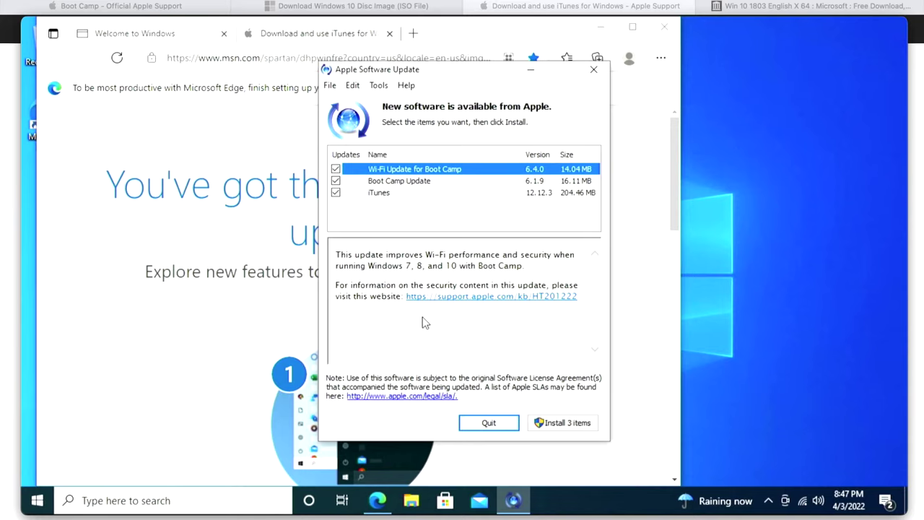
left_click(486, 423)
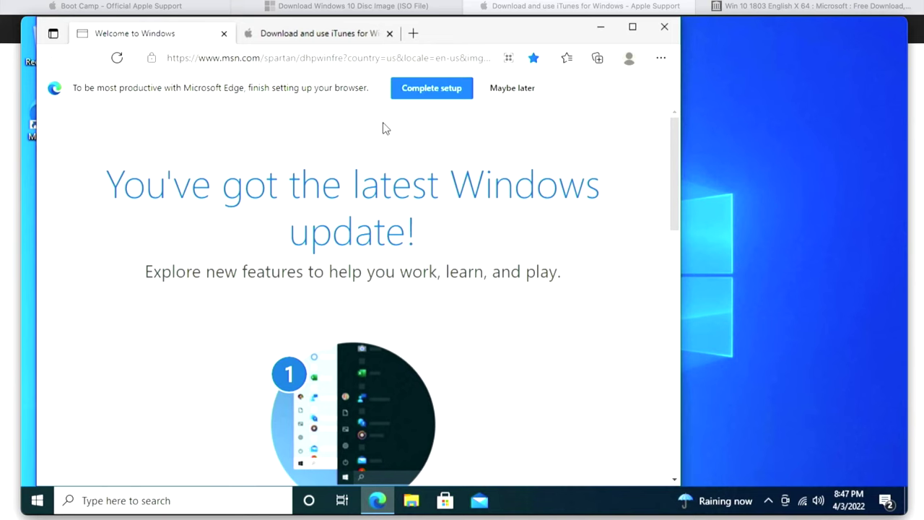
left_click(346, 34)
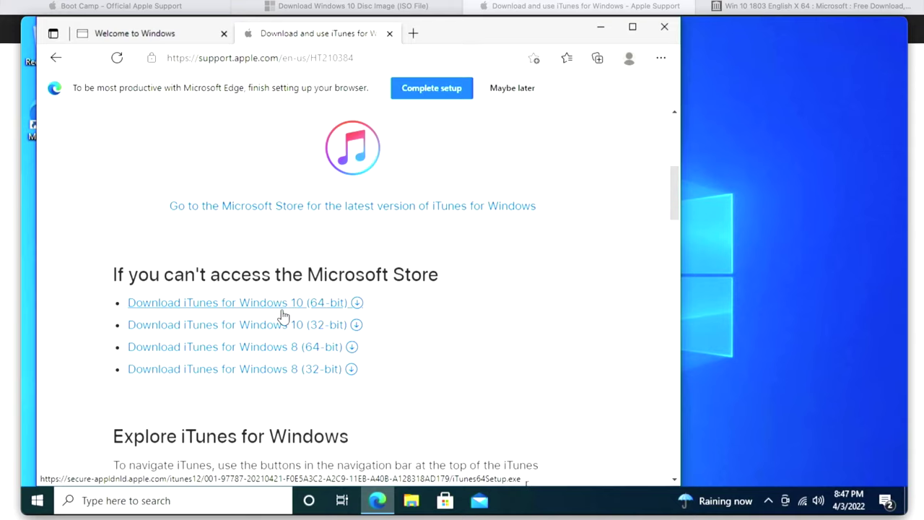
Relaunch Apple Software Update and install only the two checked Boot Camp updates.
left_click(168, 506)
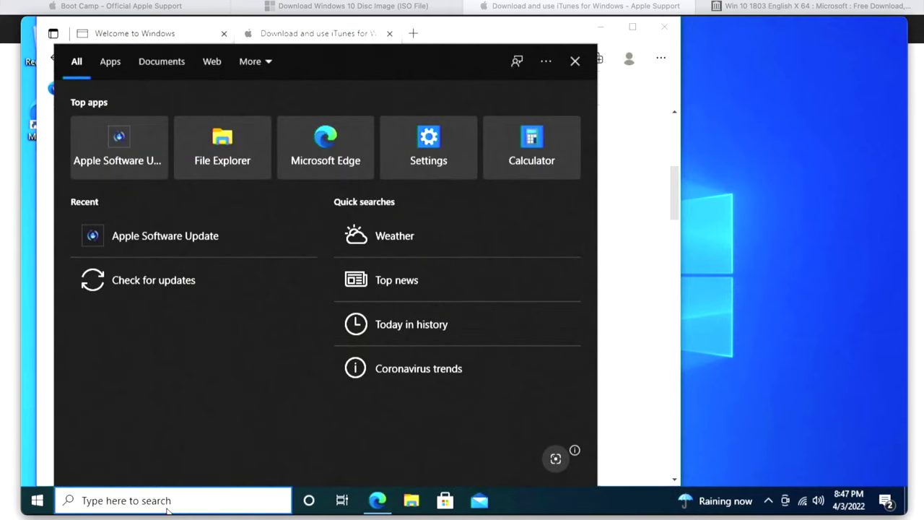
left_click(120, 233)
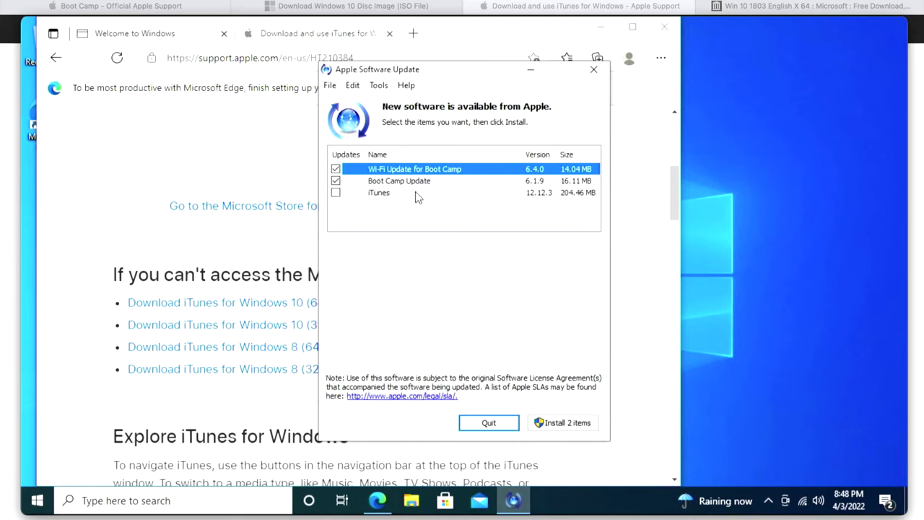
left_click(543, 422)
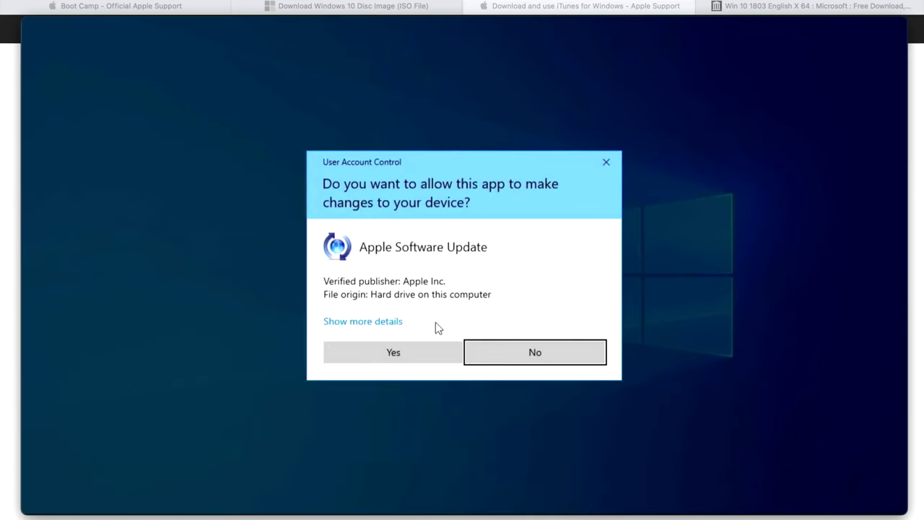
Approve the User Account Control prompt, then restart once the Boot Camp updates install.
left_click(410, 361)
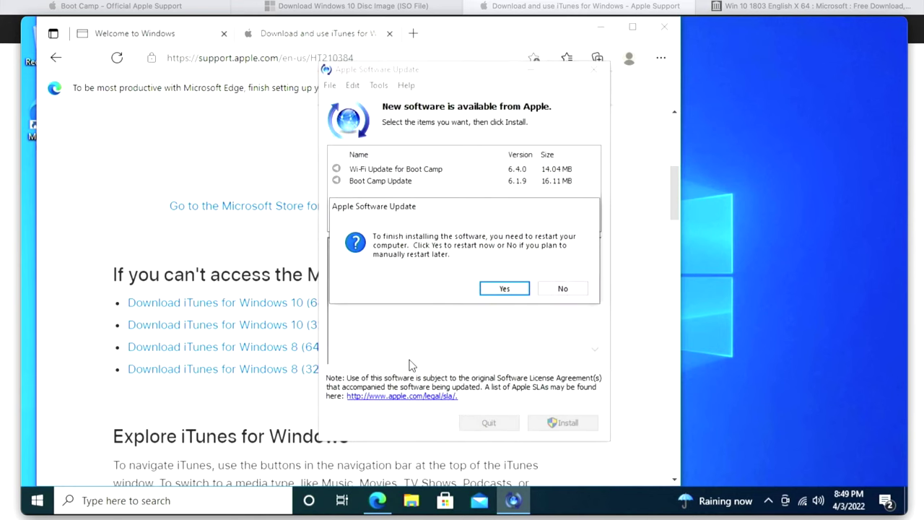
left_click(498, 289)
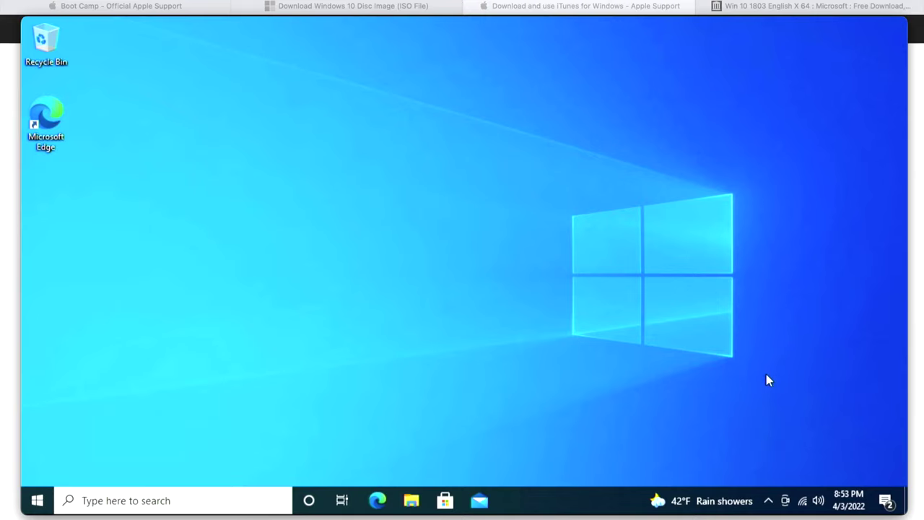
Restart Windows 10 from the Start menu's Power options.
left_click(37, 500)
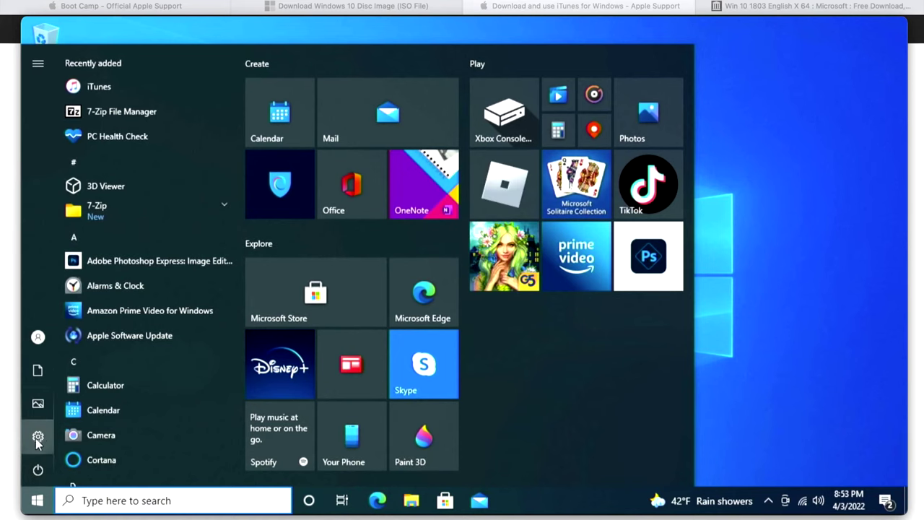
mouse_move(37, 444)
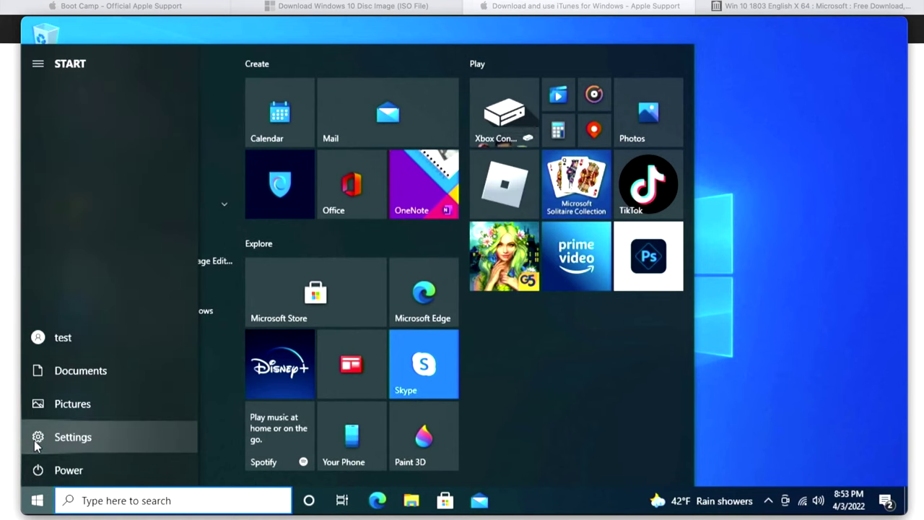
left_click(43, 470)
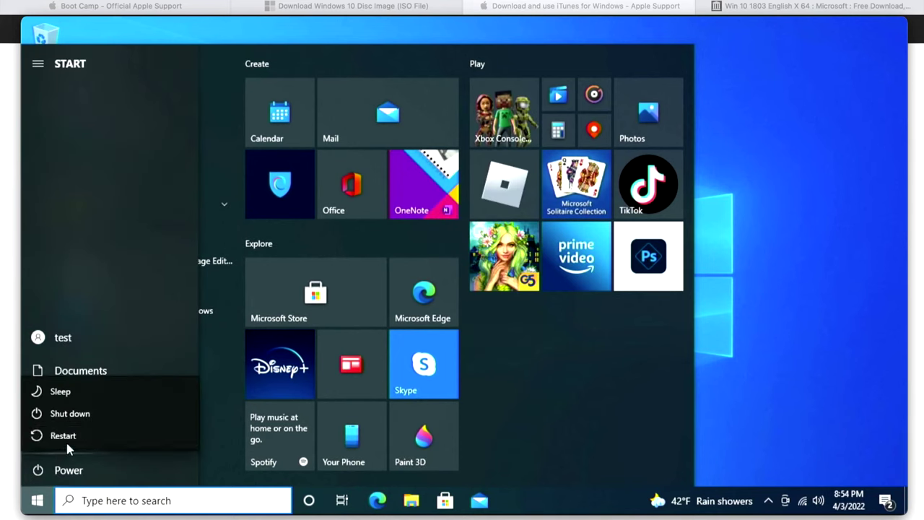
left_click(65, 436)
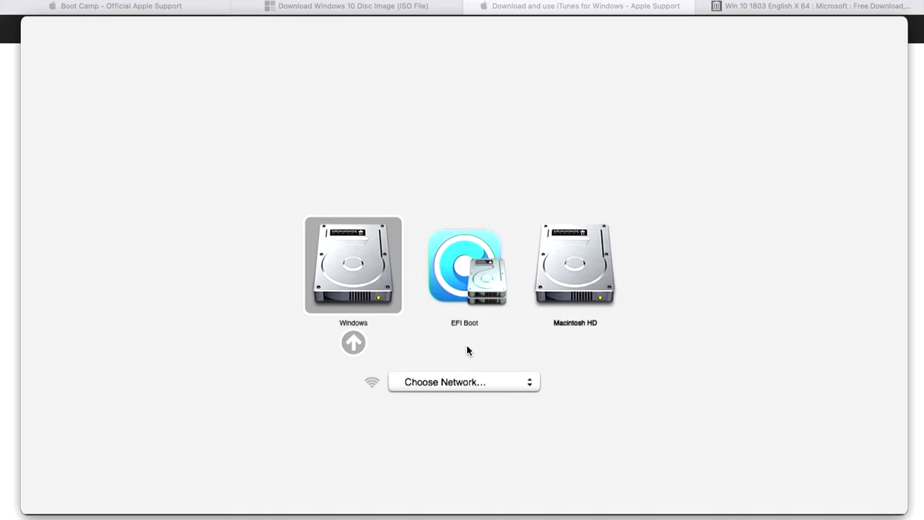
Choose EFI Boot in Startup Manager and set it as default with Control+Return to boot macOS.
key("Return")
left_click(457, 311)
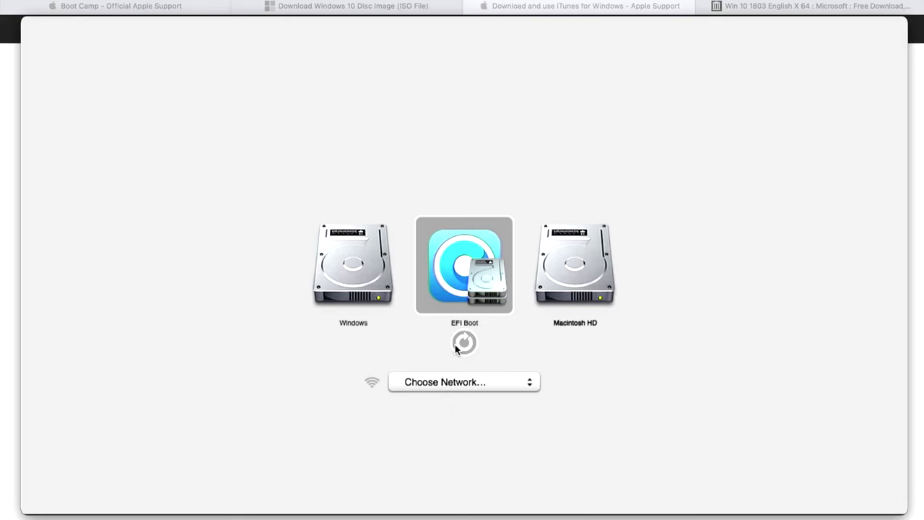
key("ctrl")
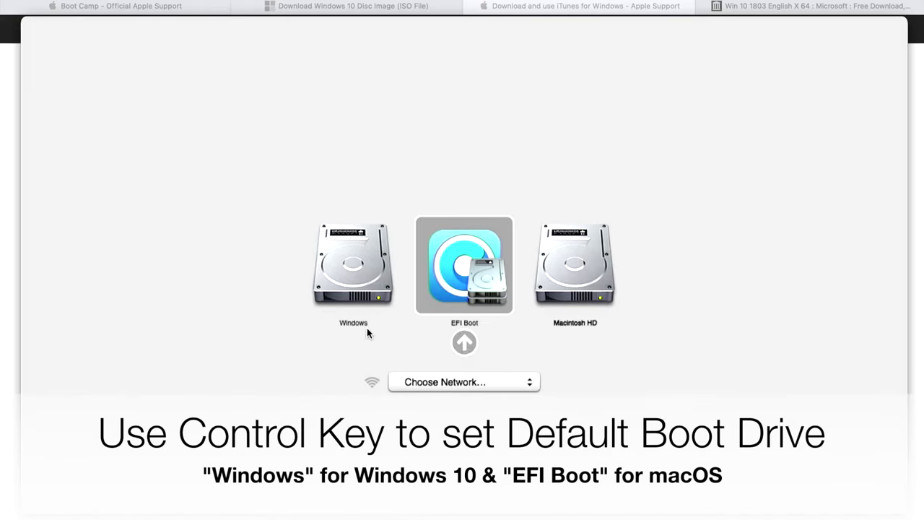
key("ctrl")
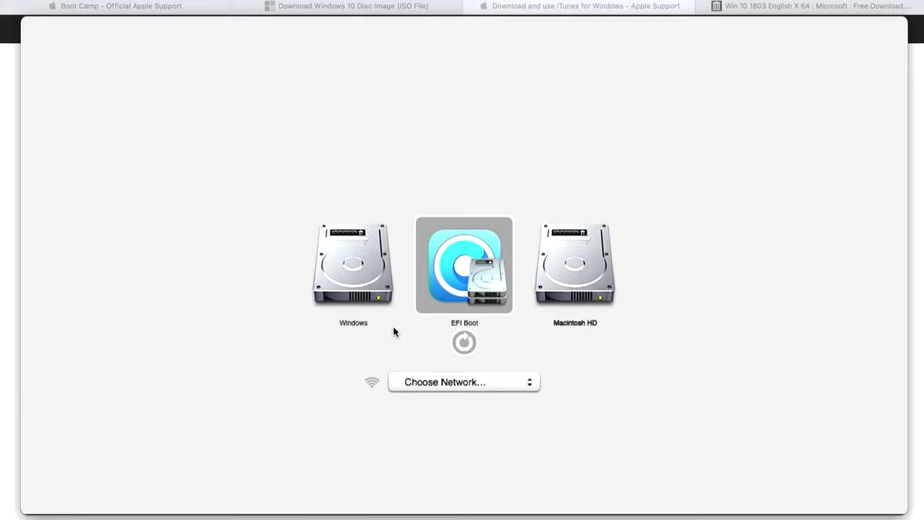
key("ctrl+Return")
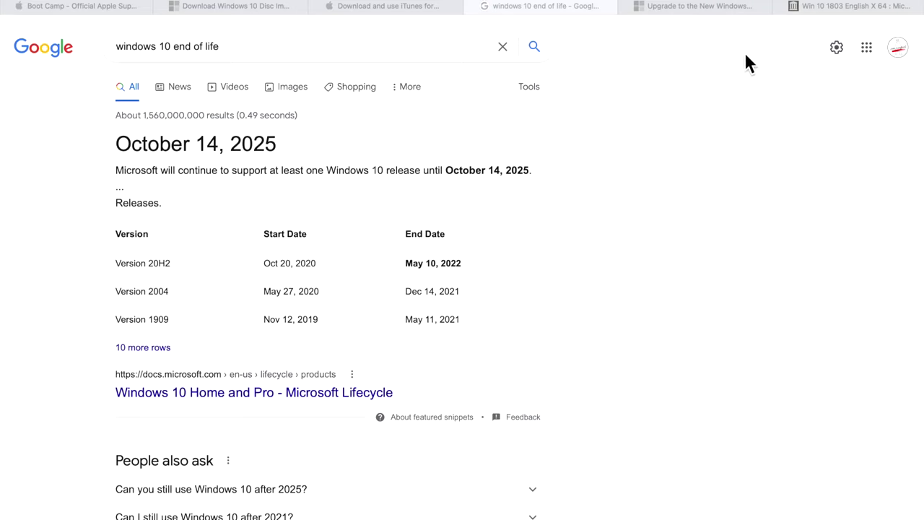
Switch to the Microsoft tab and scroll through the 'Explore the world of Windows 11' page.
left_click(710, 9)
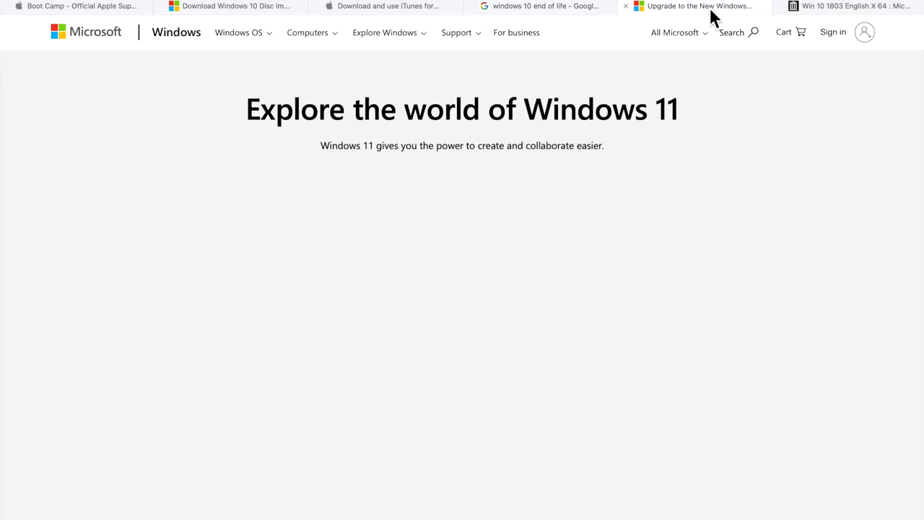
scroll(628, 243, "down", 5)
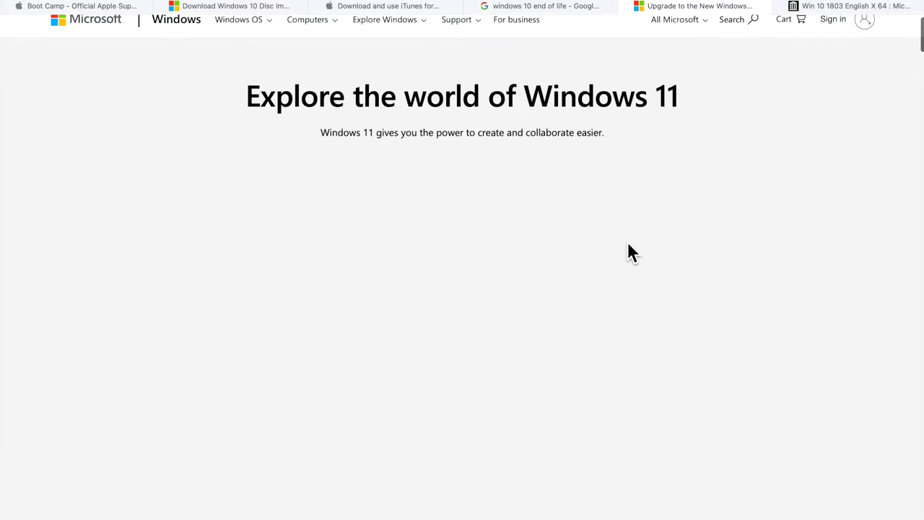
scroll(635, 241, "down", 3)
scroll(634, 241, "up", 2)
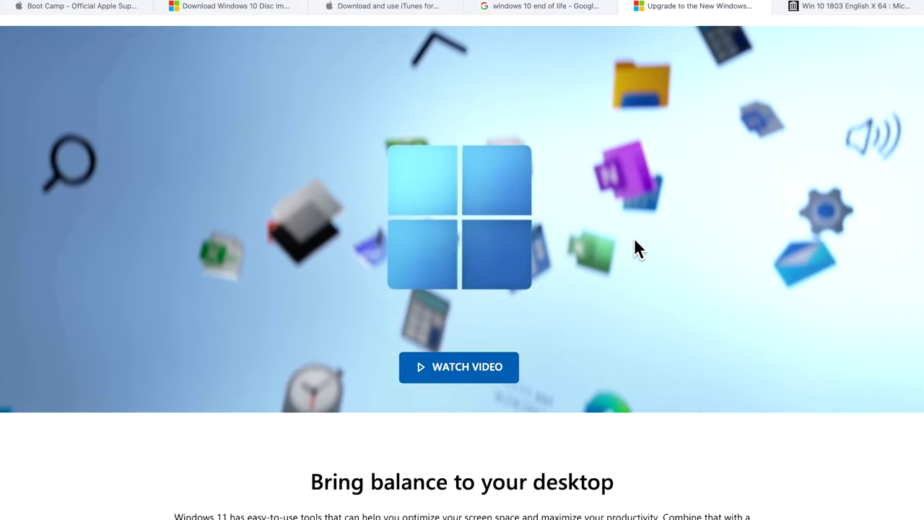